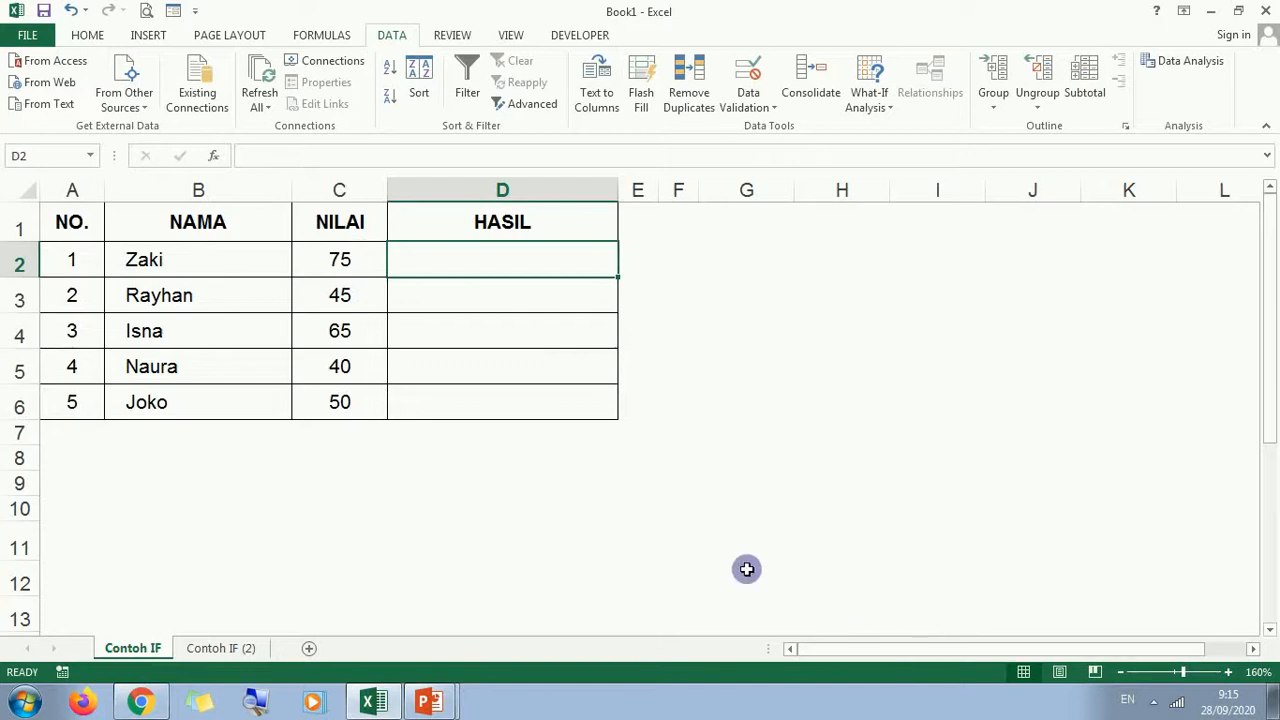
- Start an IF formula in D2 with the logical test C2>=50
scroll(573, 511, up, 2)
scroll(573, 511, up, 3)
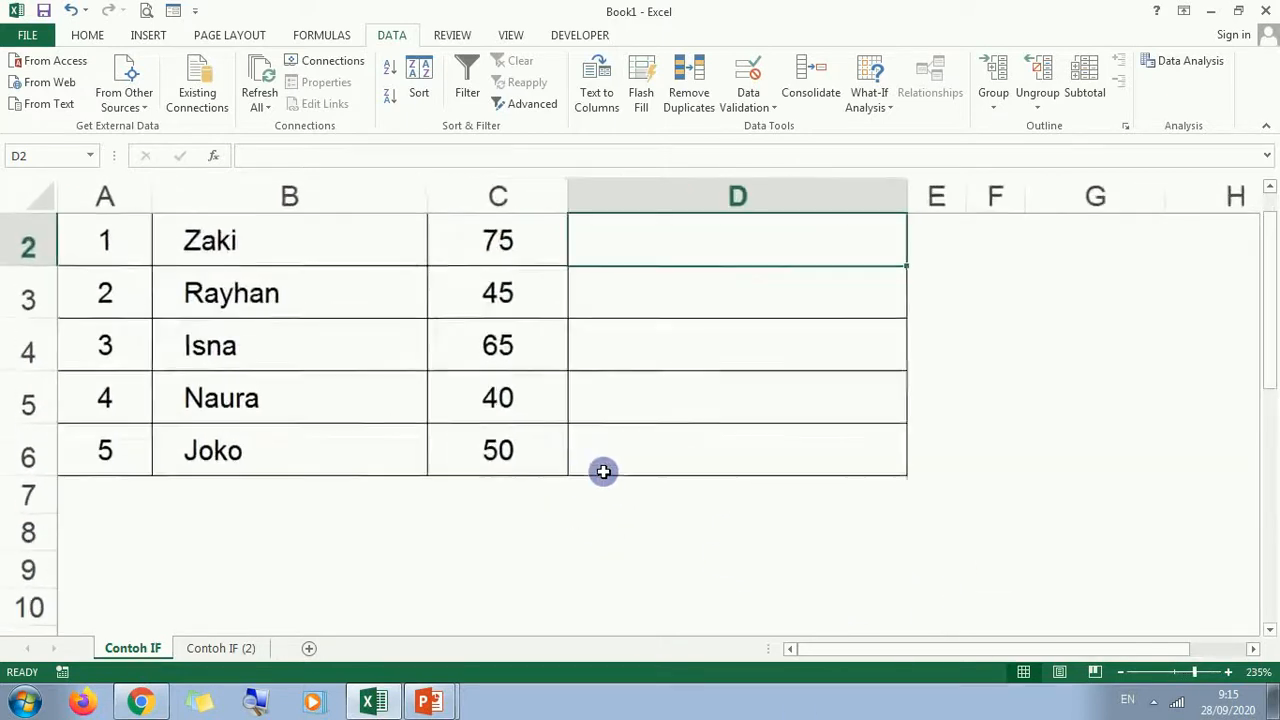
scroll(603, 471, up, 1)
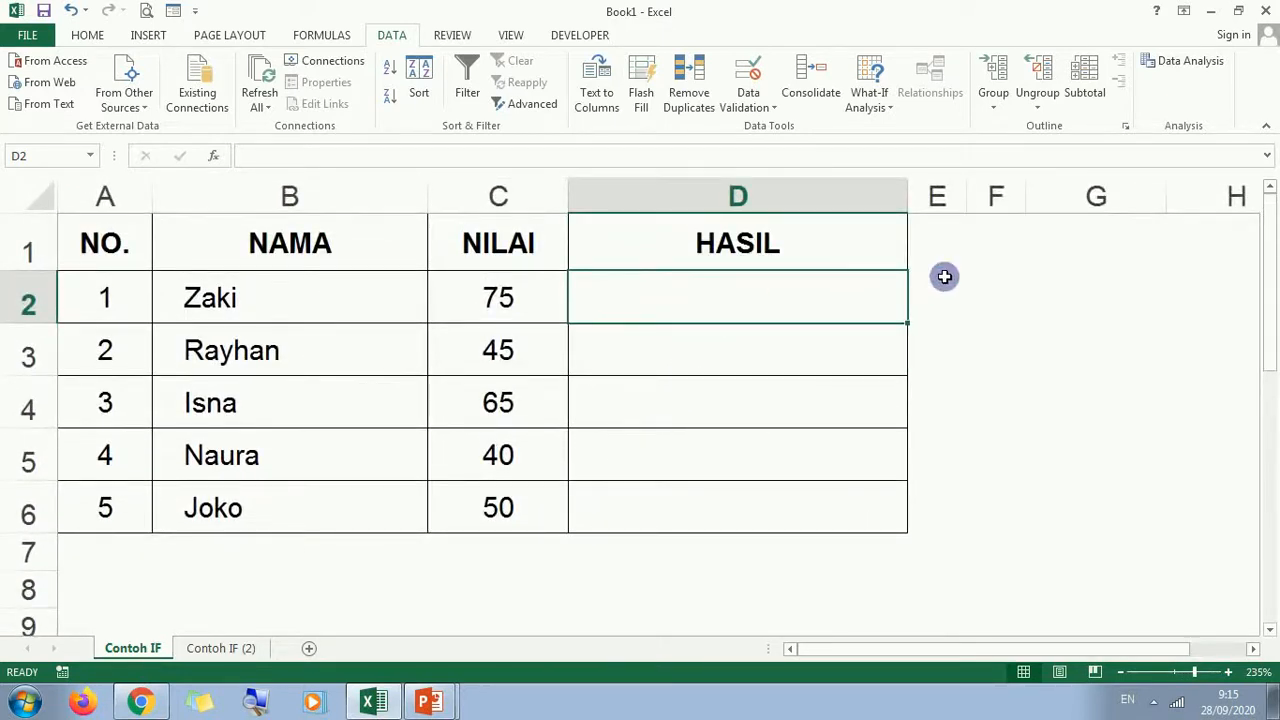
text(=i)
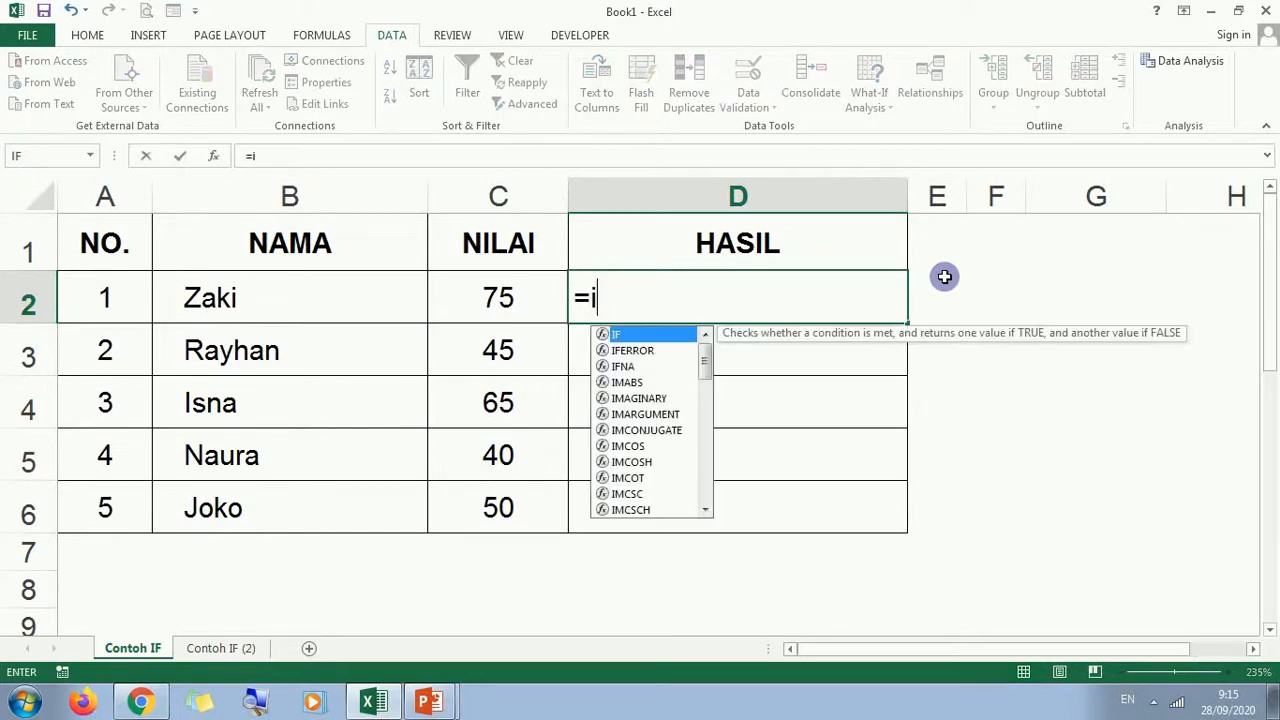
text(f)
key(Tab)
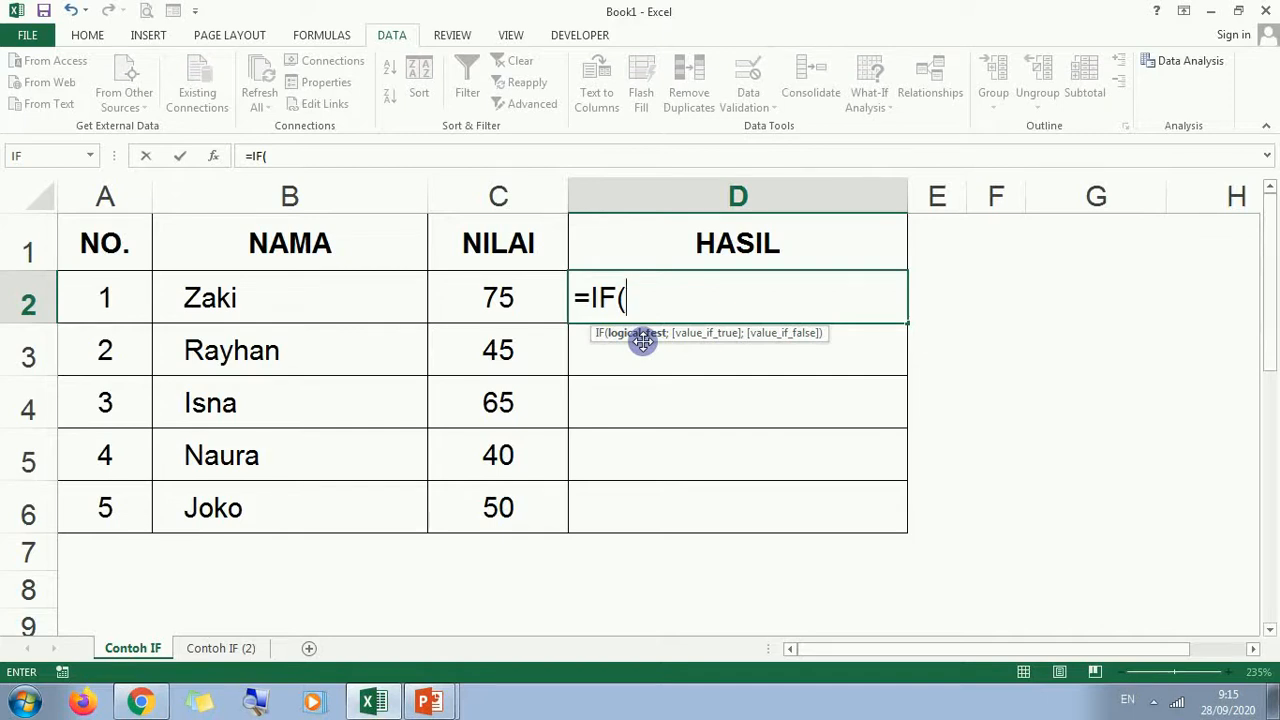
click(486, 289)
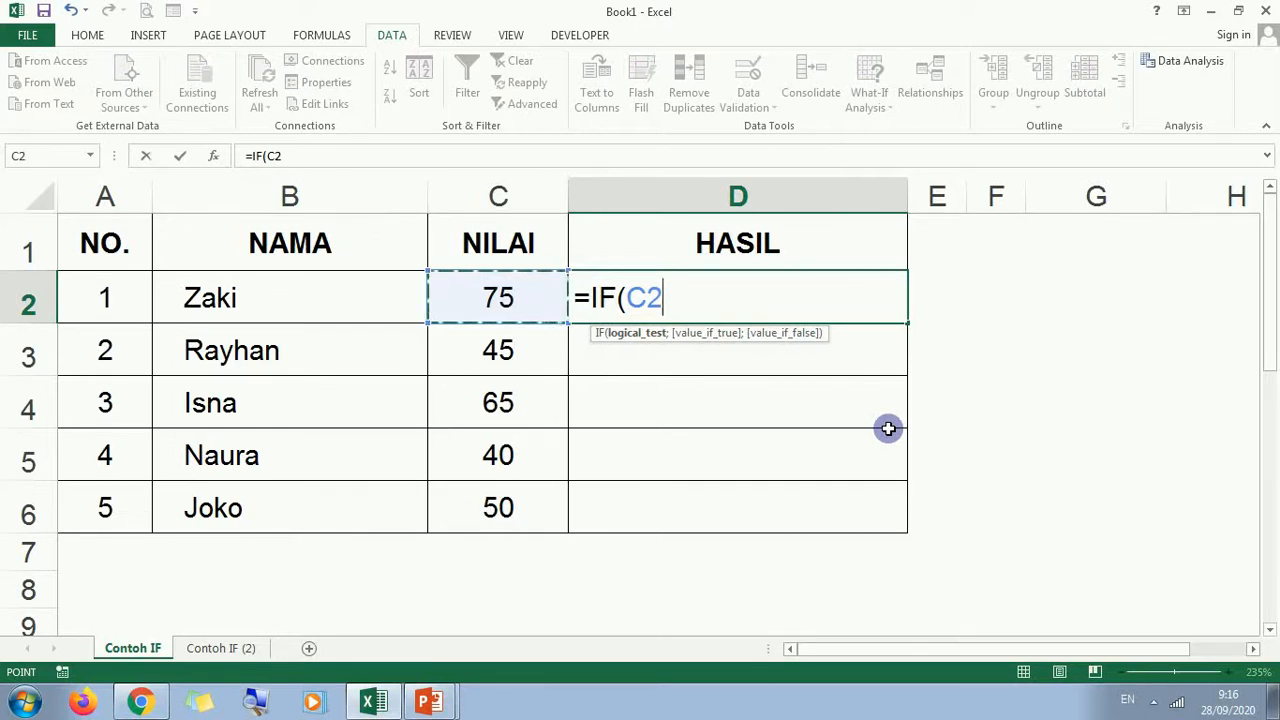
text(>=)
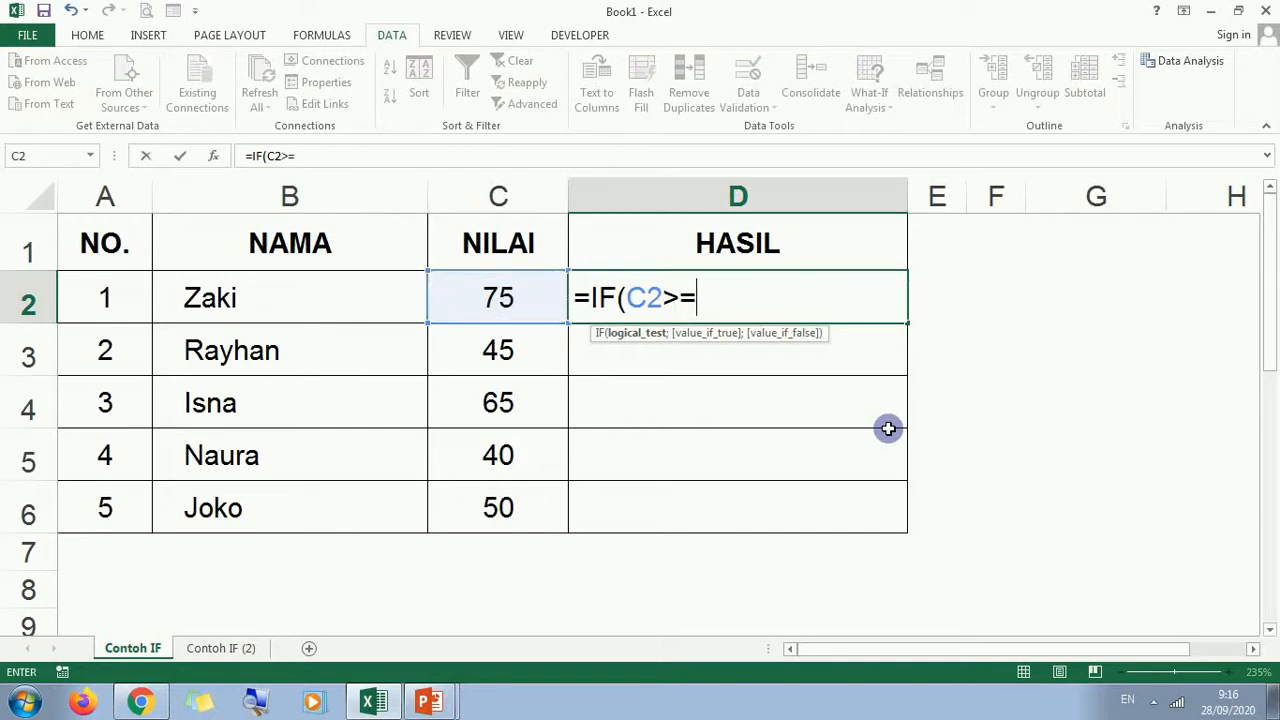
text(50)
text(;)
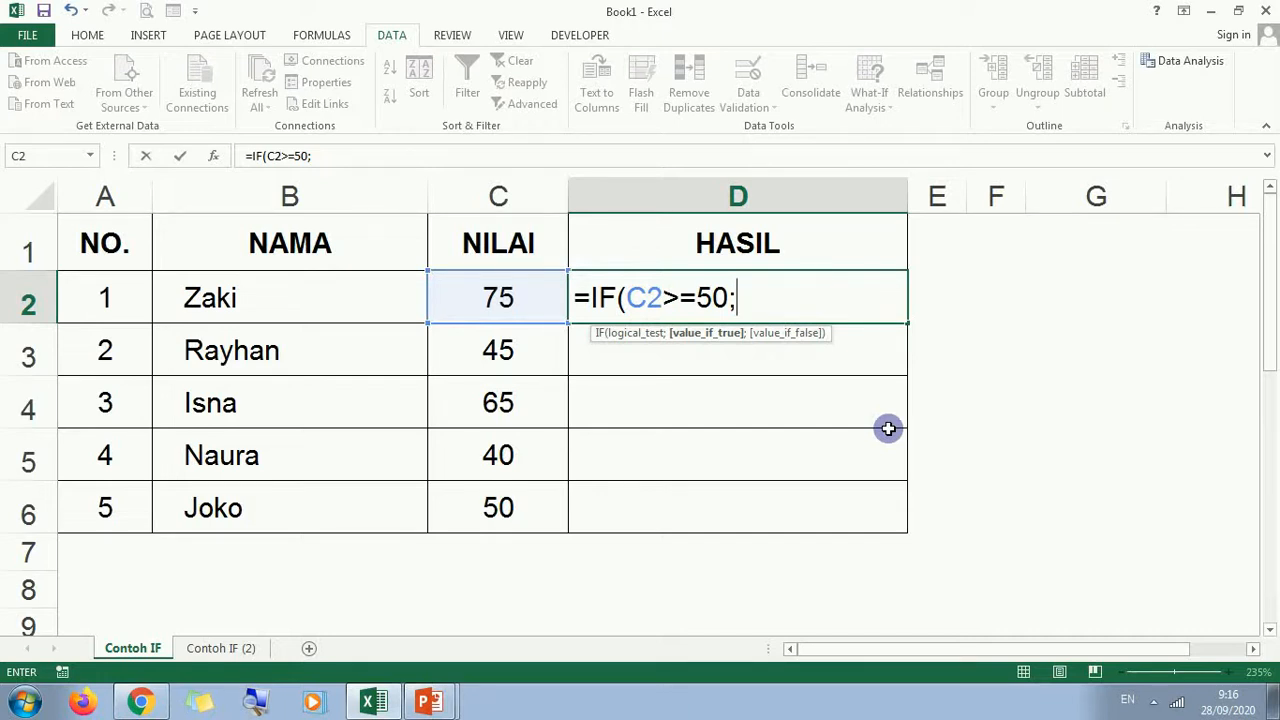
- Add "Naik Kelas" as the value-if-true argument of the IF formula in D2
text("Nao)
key(BackSpace)
text(ik )
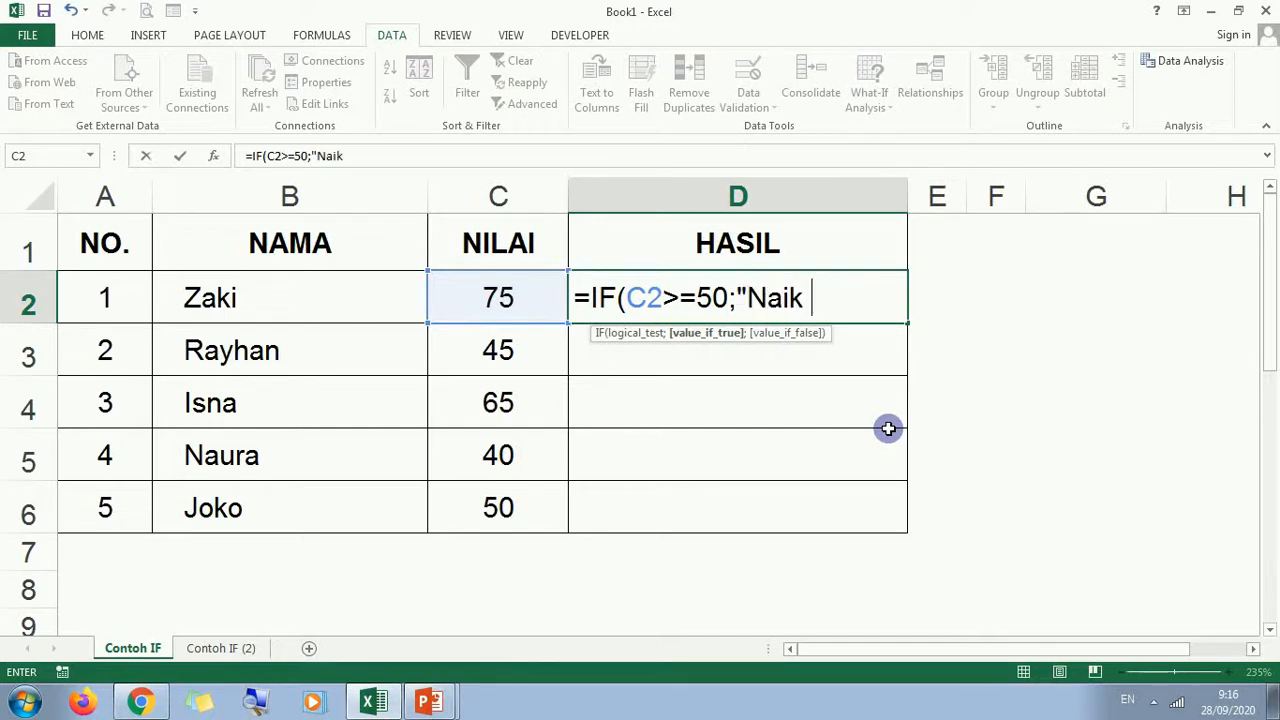
text(Kelas")
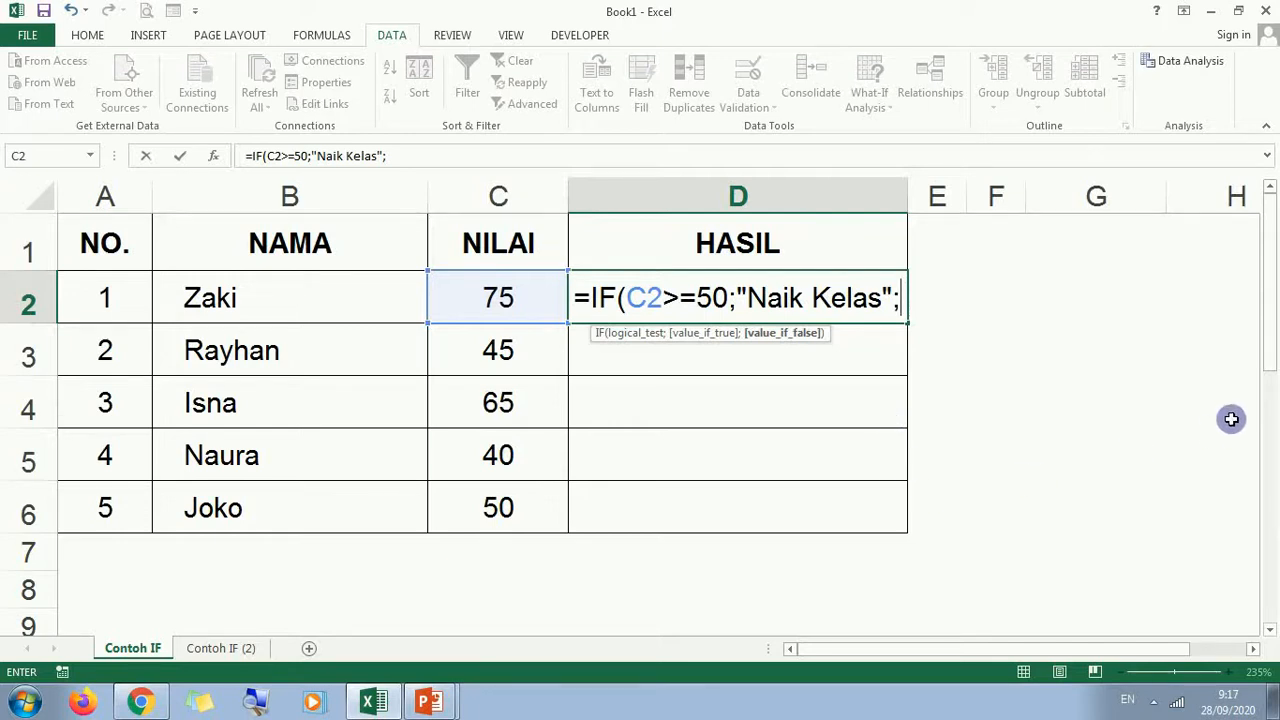
- Add "Tinggal Kelas" as the value-if-false argument, close the parenthesis and enter the IF formula in D2
text("Tidak a)
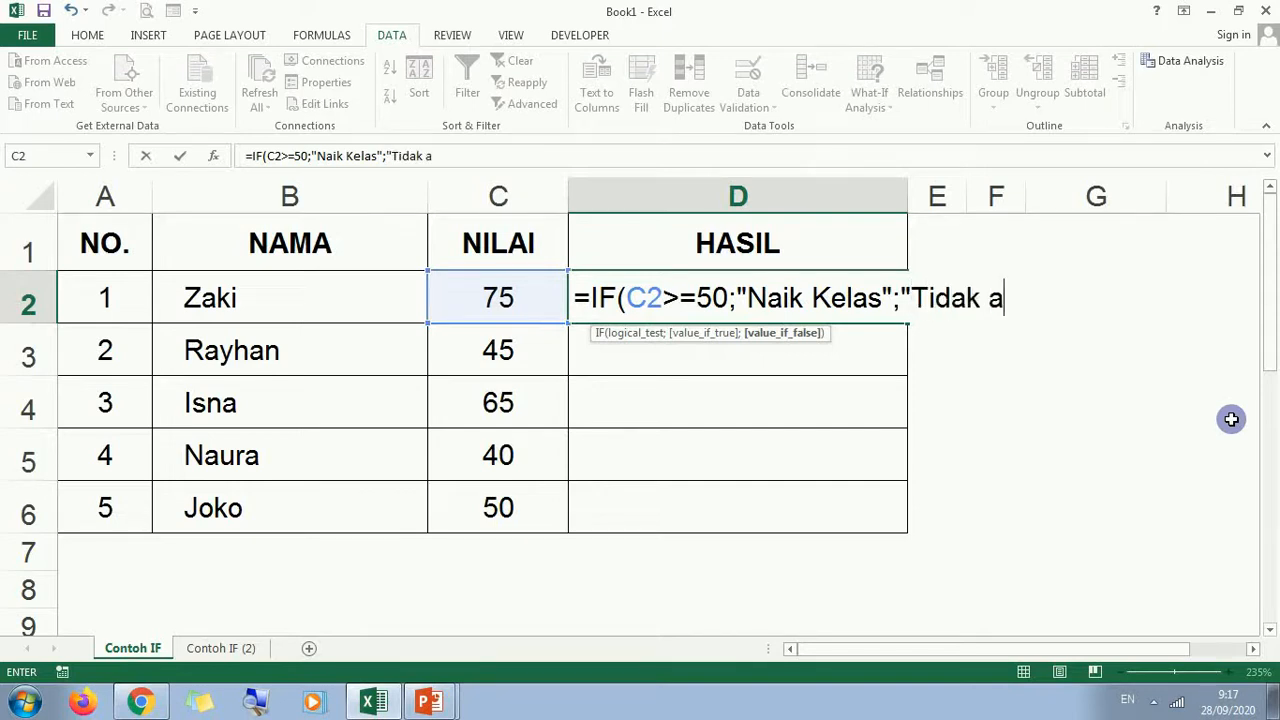
key(BackSpace)
key(BackSpace)
key(BackSpace)
key(BackSpace)
key(BackSpace)
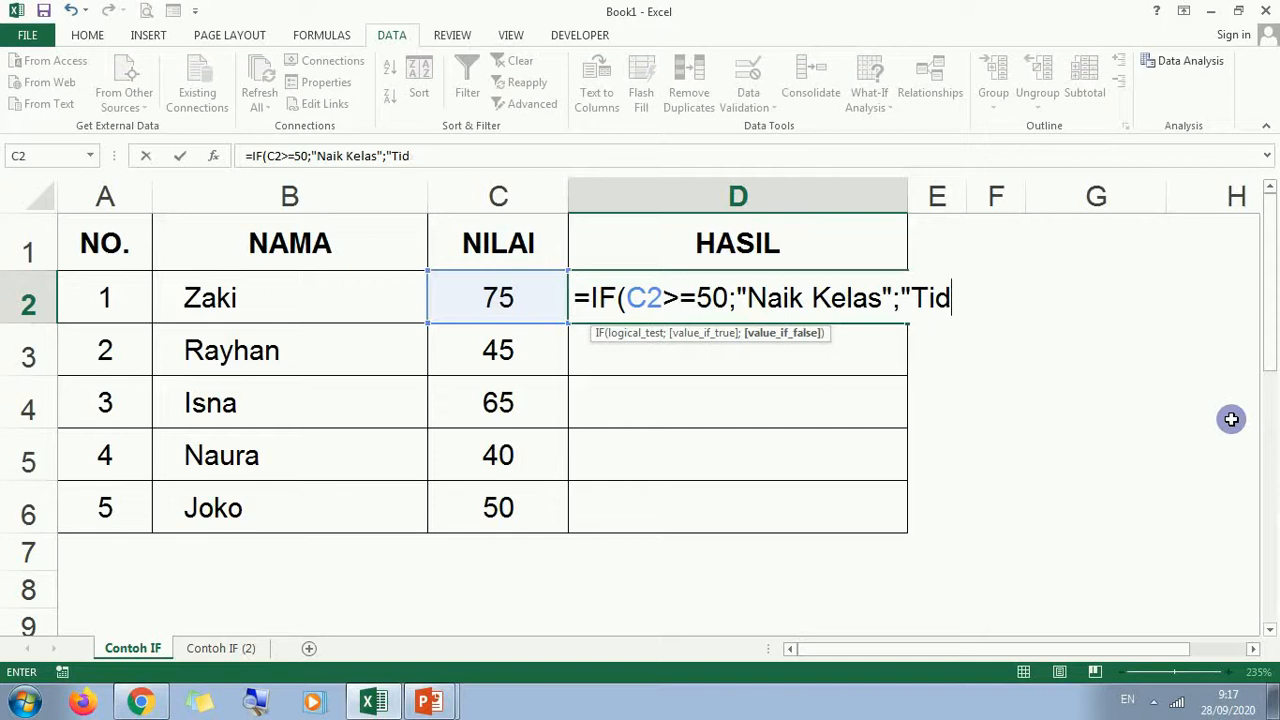
text(nggal Keals)
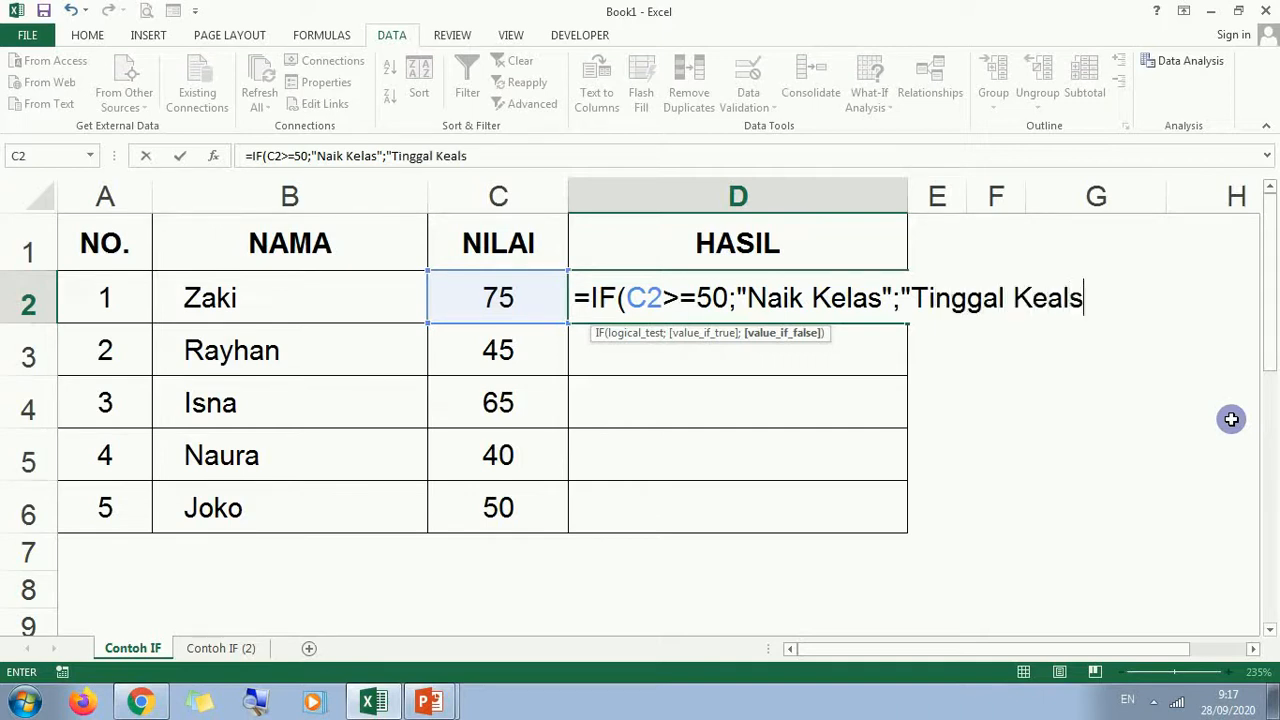
key(BackSpace)
key(BackSpace)
key(BackSpace)
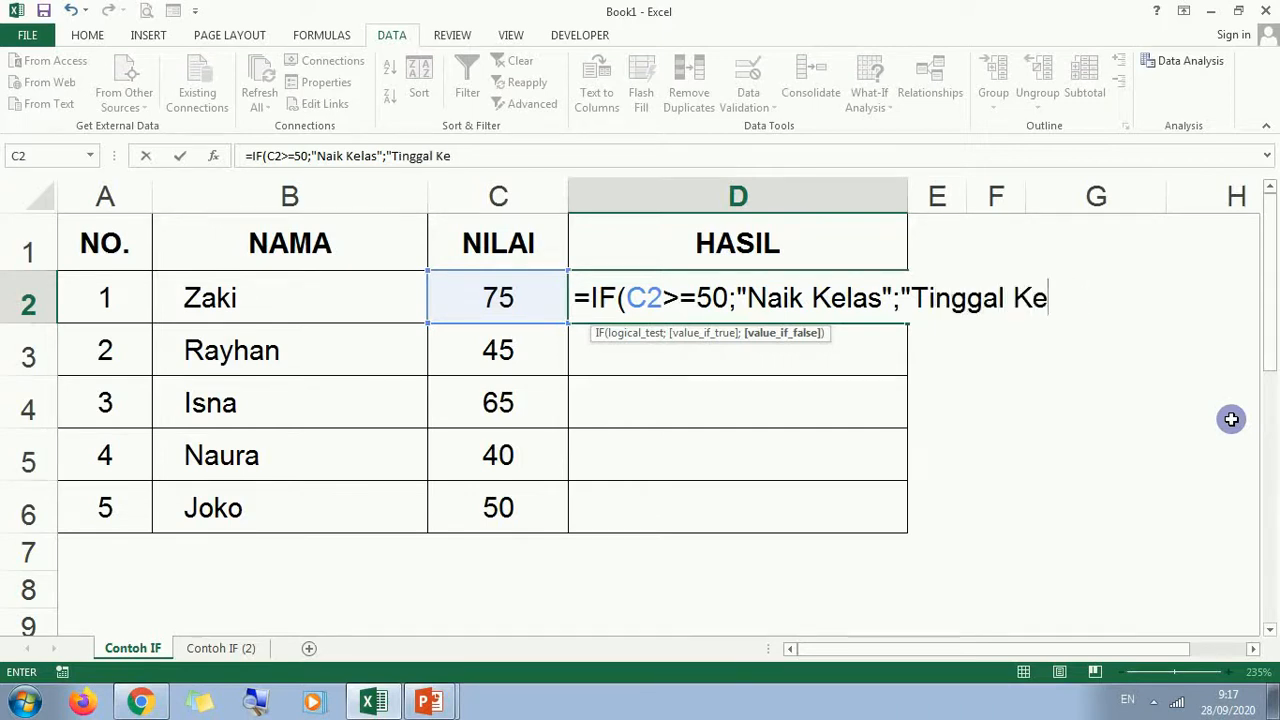
text(las"))
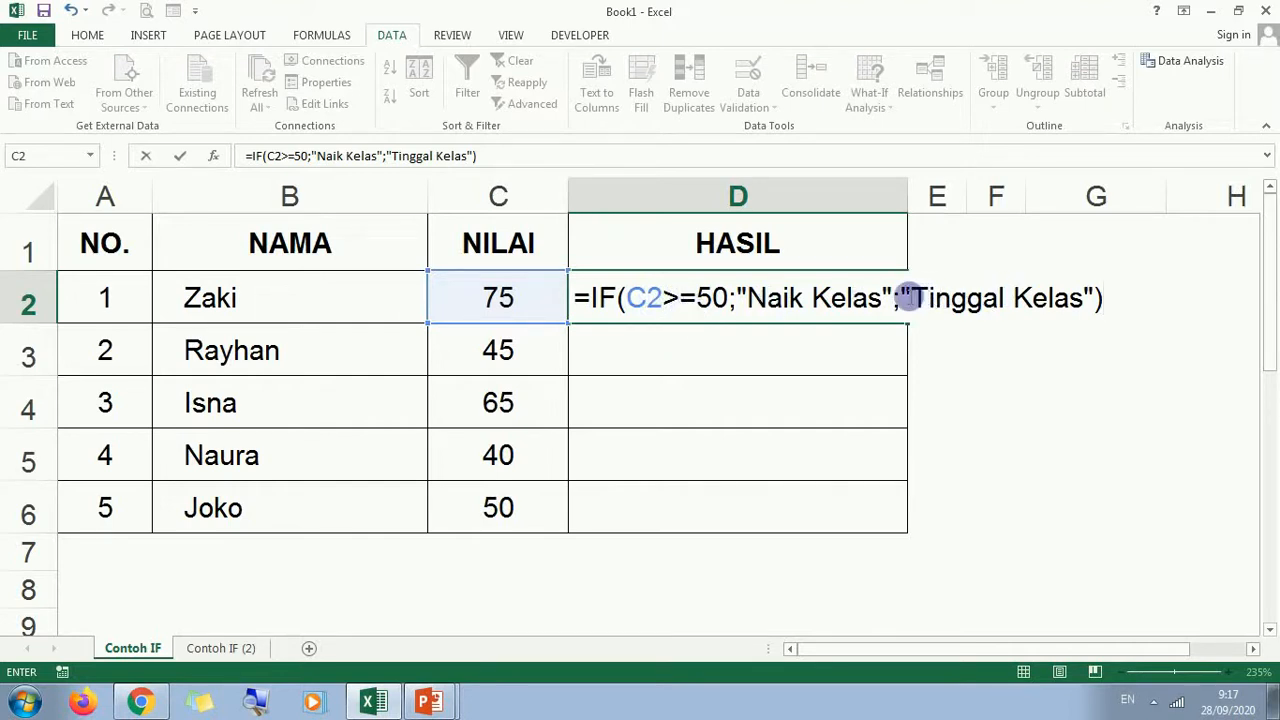
drag(909, 297, 1072, 297)
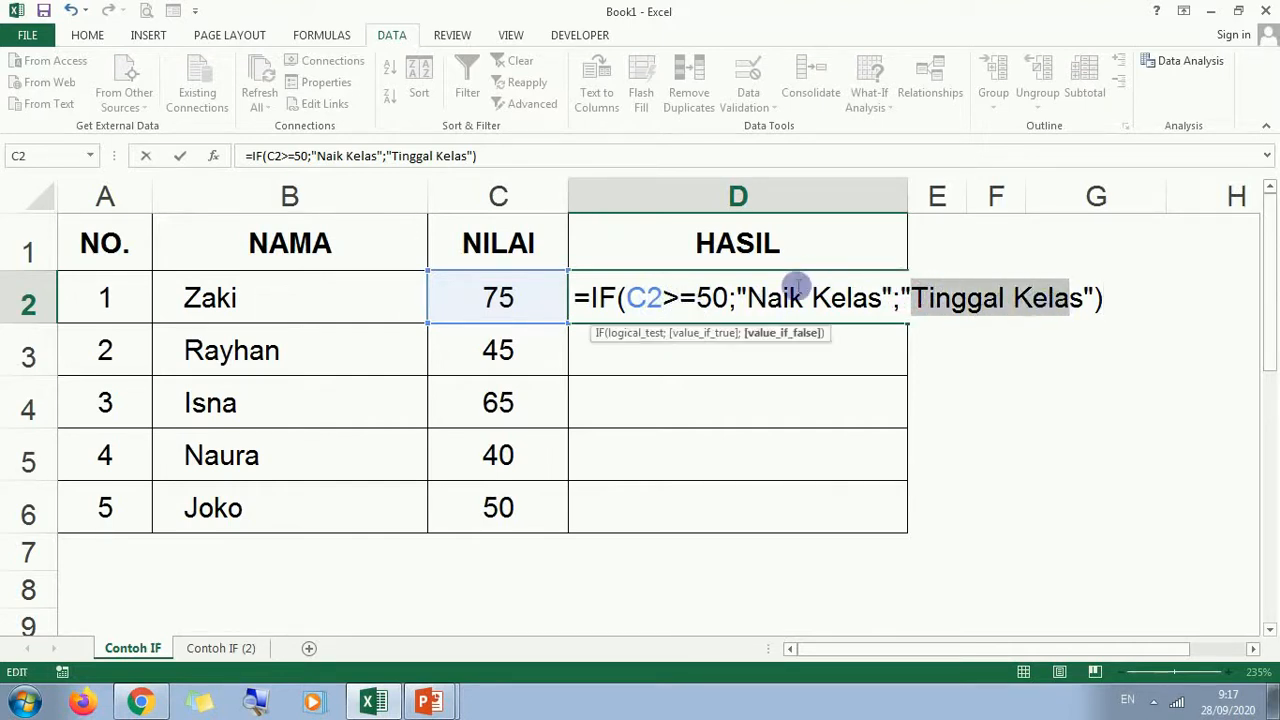
click(797, 288)
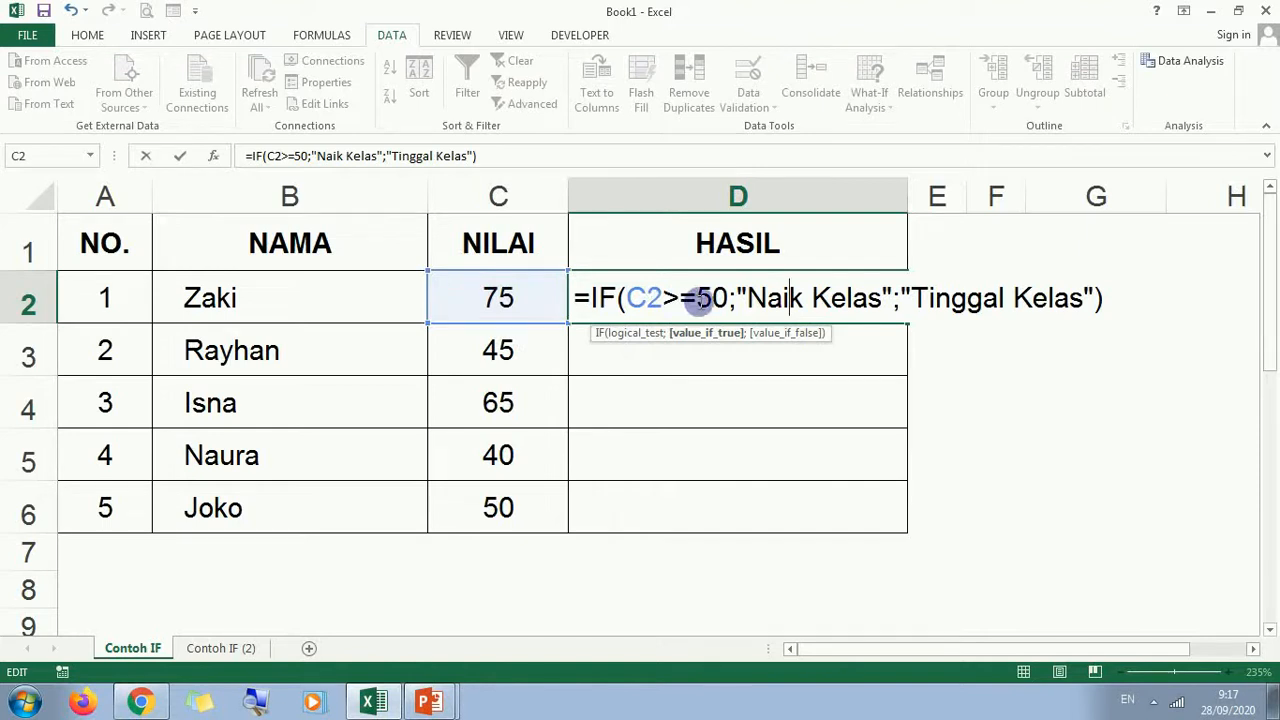
key(Return)
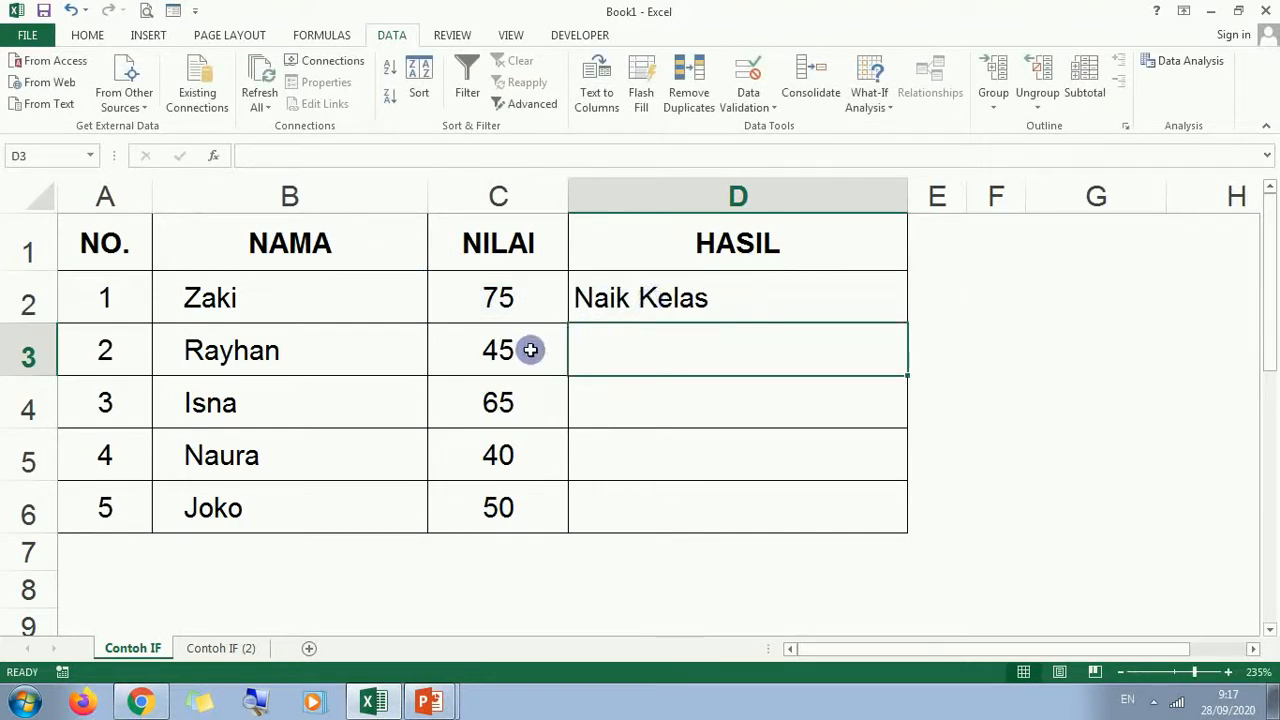
- Reopen the IF formula in D2 and review its value-if-false argument without changing it
click(608, 298)
double_click(614, 296)
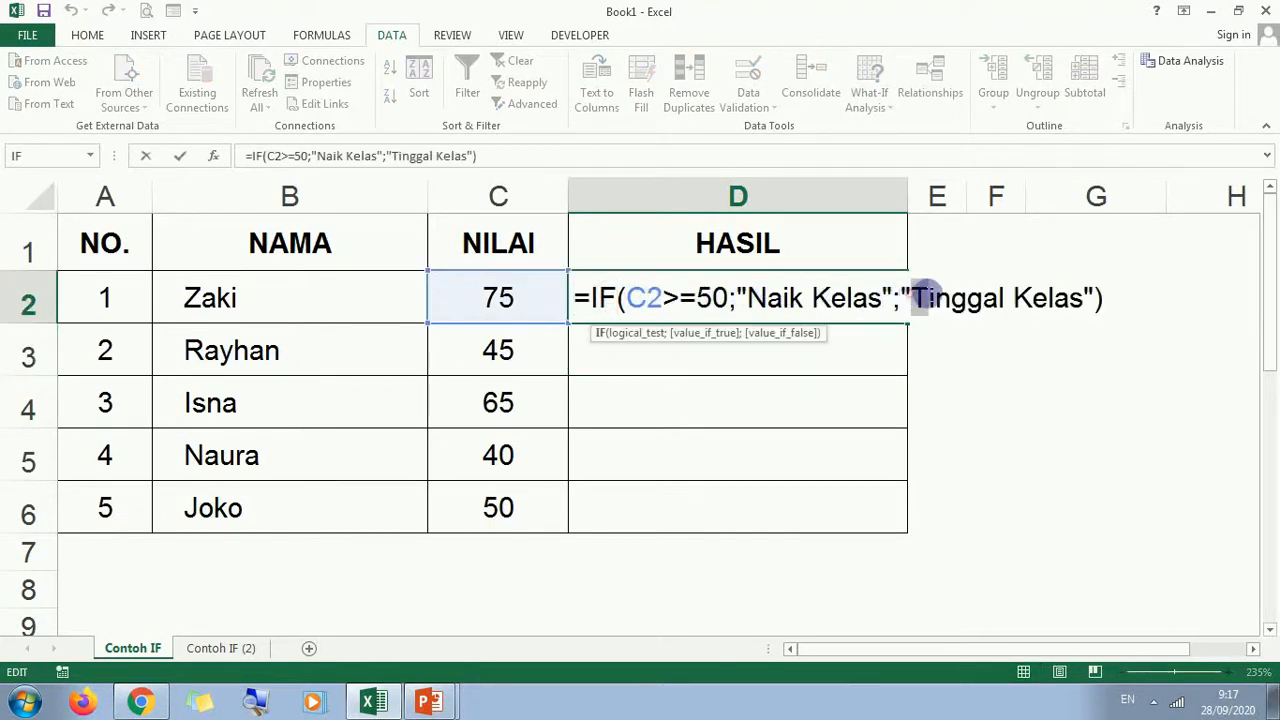
drag(907, 297, 1092, 297)
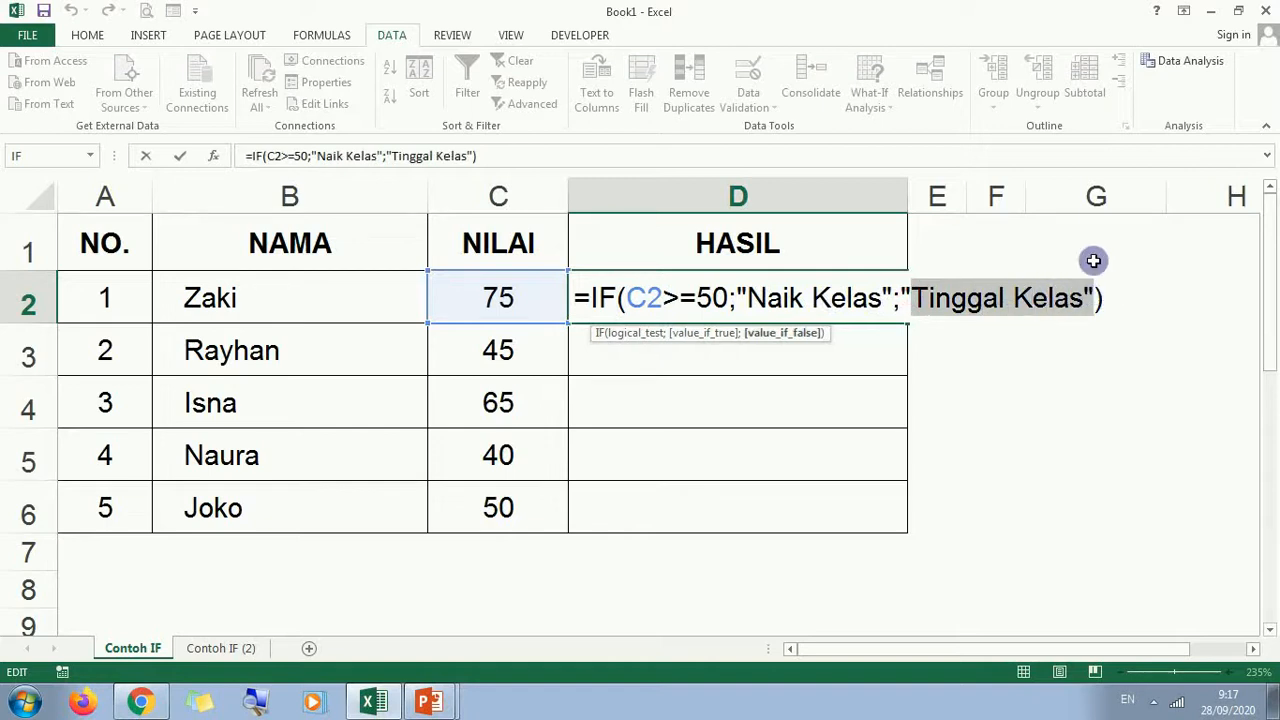
key(Return)
- Fill the IF formula from D2 down the HASIL column through D6
click(883, 297)
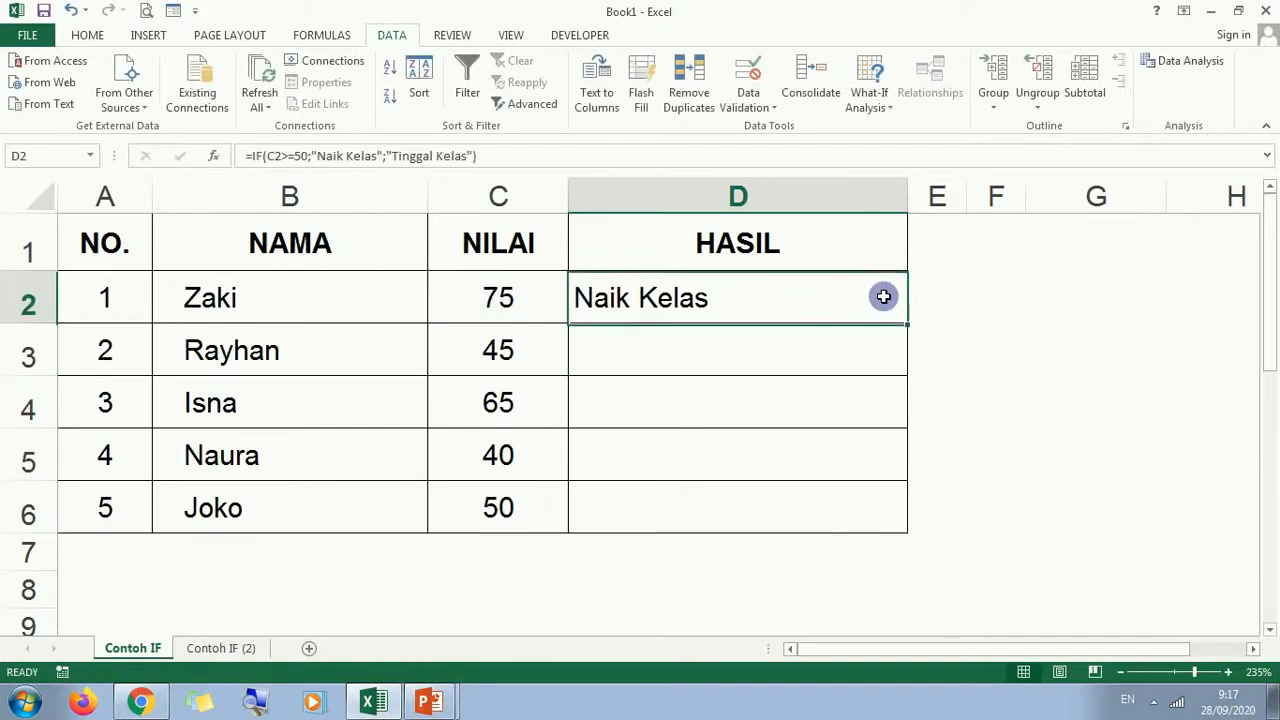
click(731, 346)
click(781, 302)
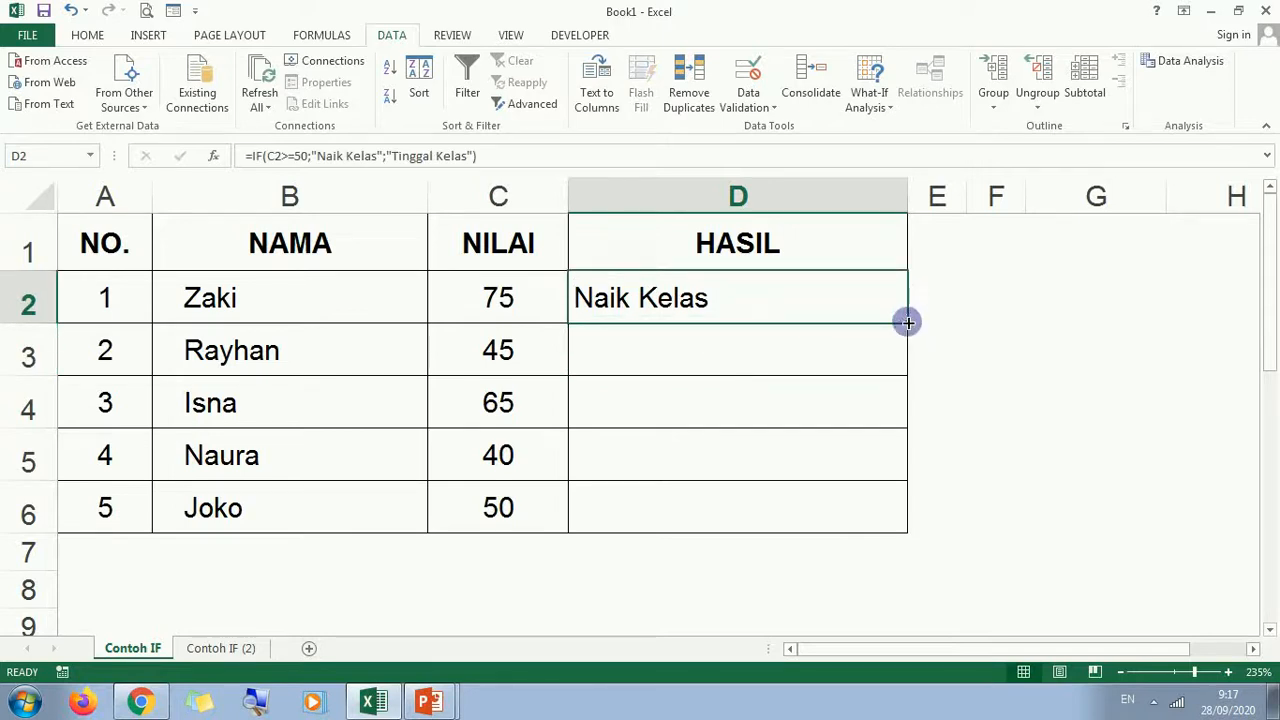
drag(907, 323, 900, 517)
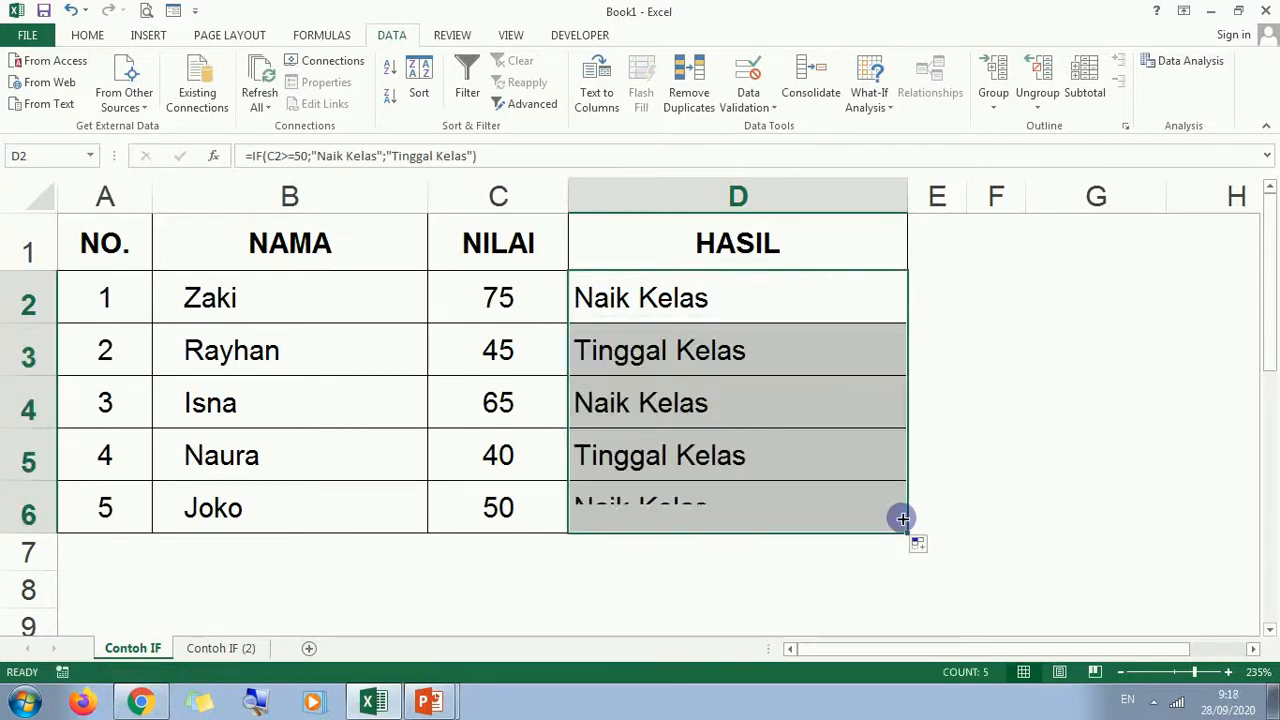
key(ctrl+z)
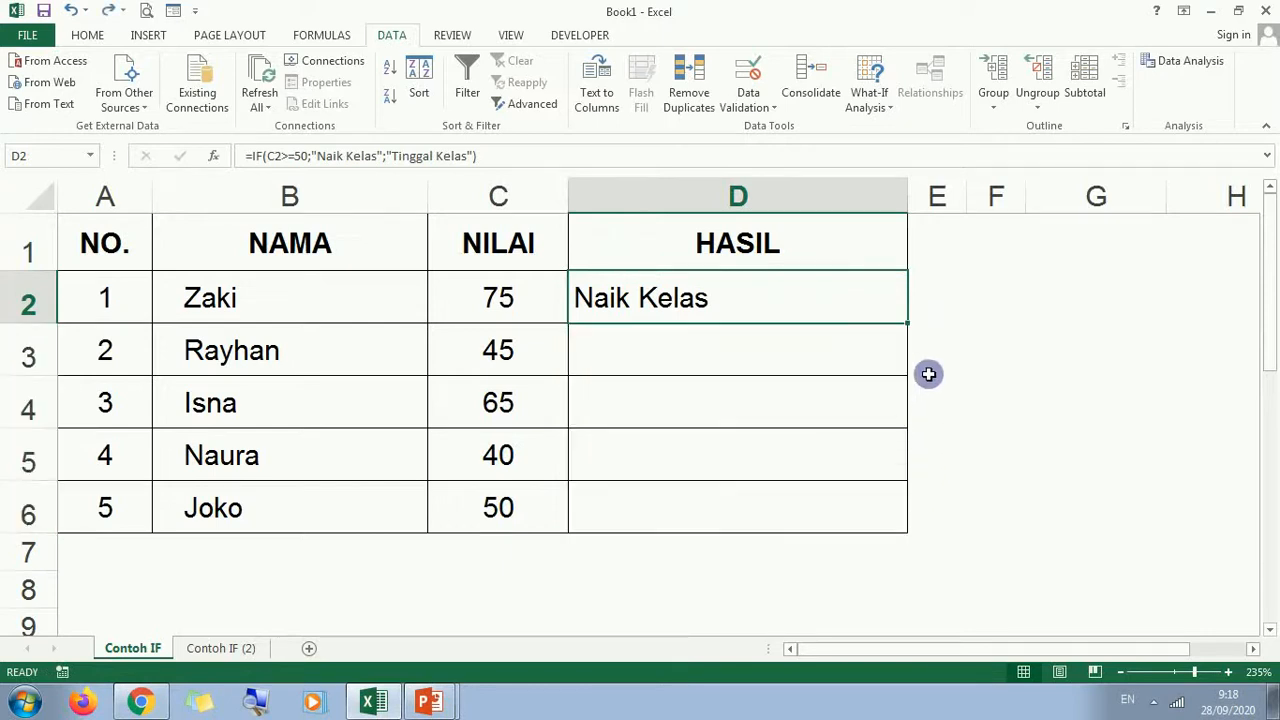
double_click(910, 323)
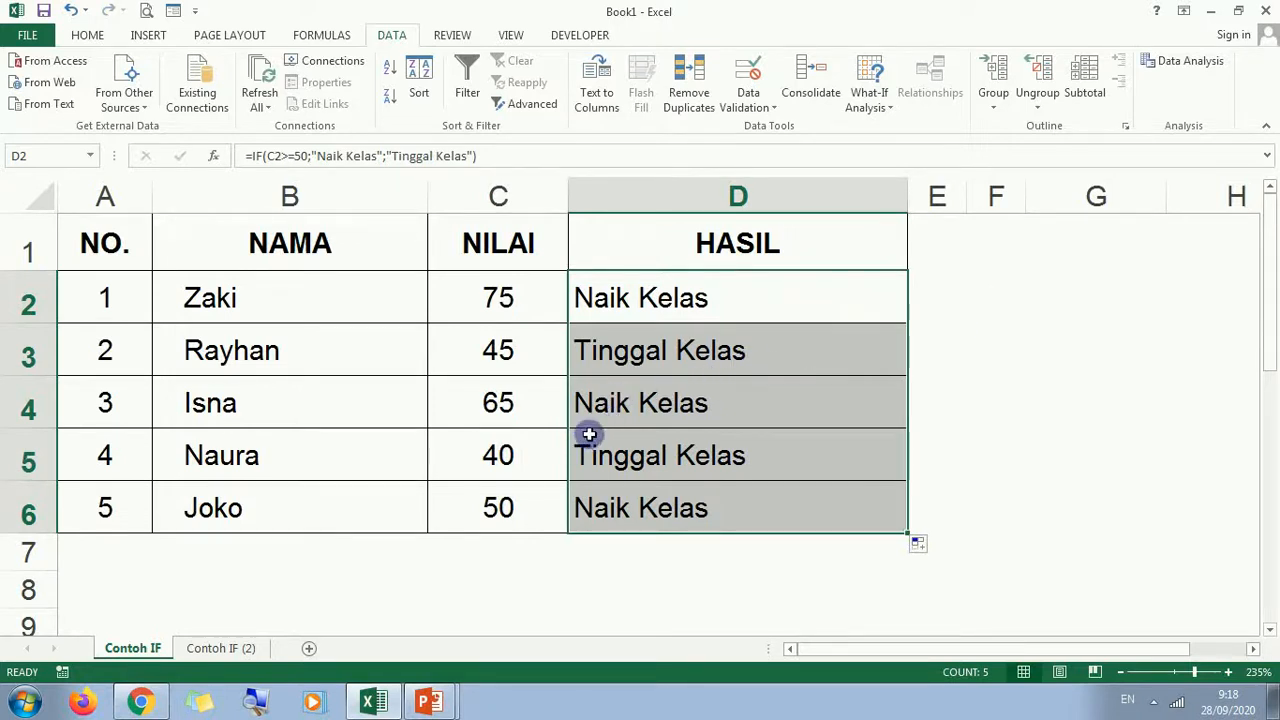
- Switch to the FUNGSI IF slide show in PowerPoint and reveal the argument explanation on the Fungsi IF Tunggal slide
click(434, 705)
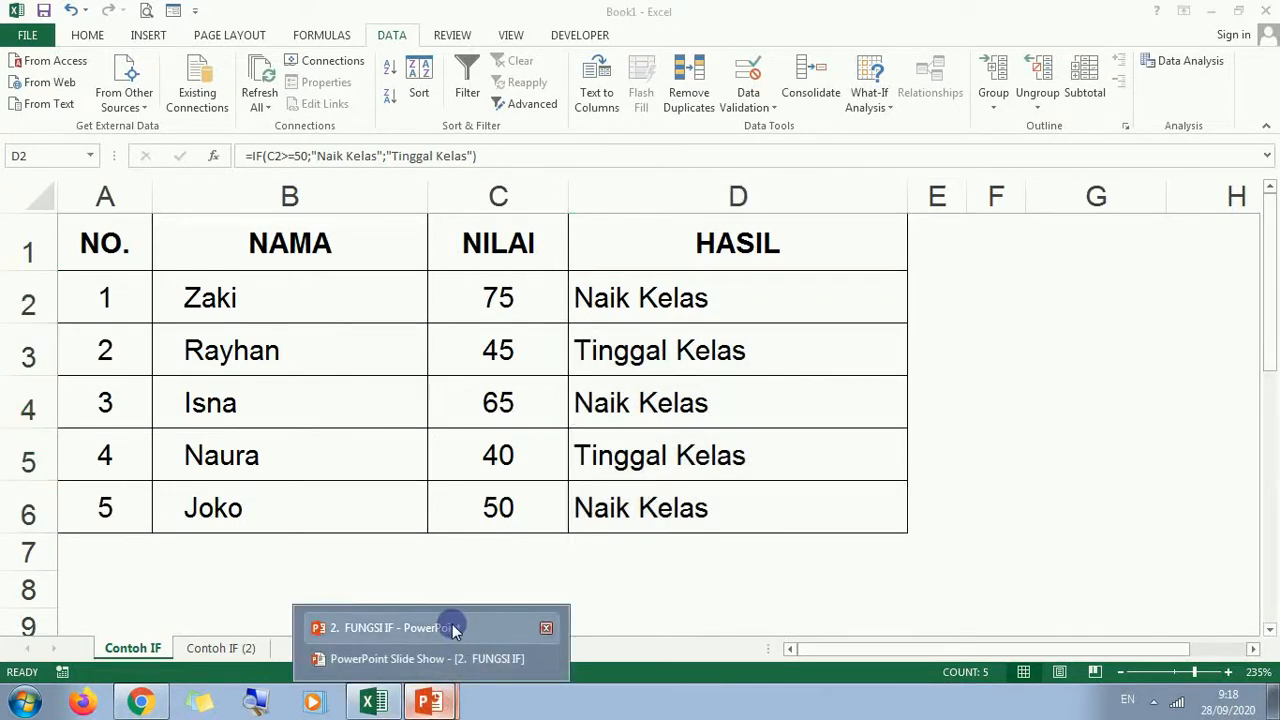
click(452, 635)
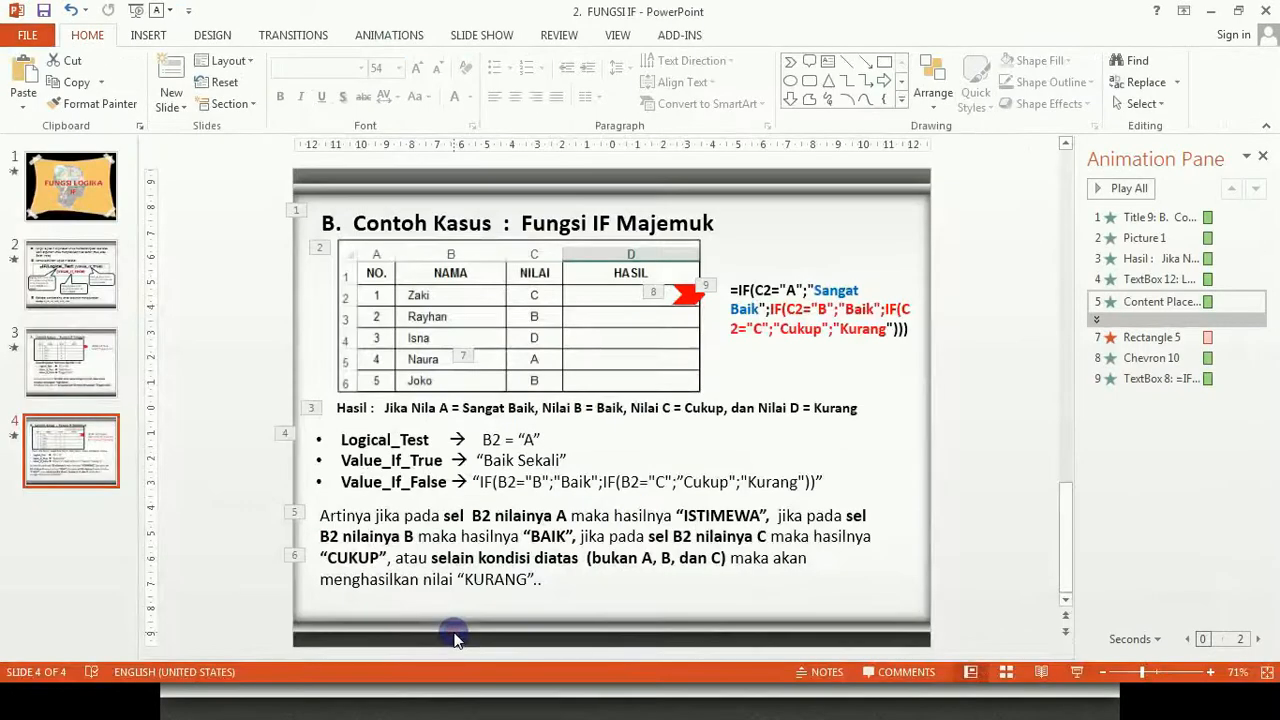
click(437, 690)
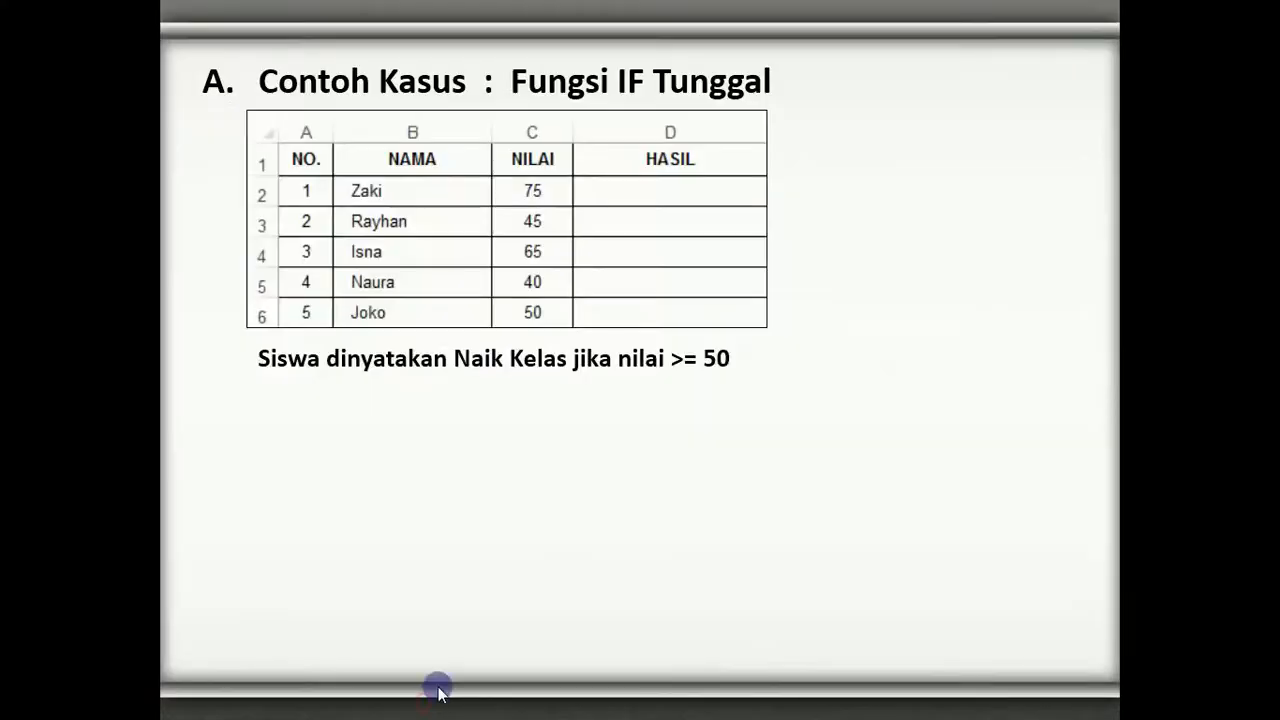
click(611, 509)
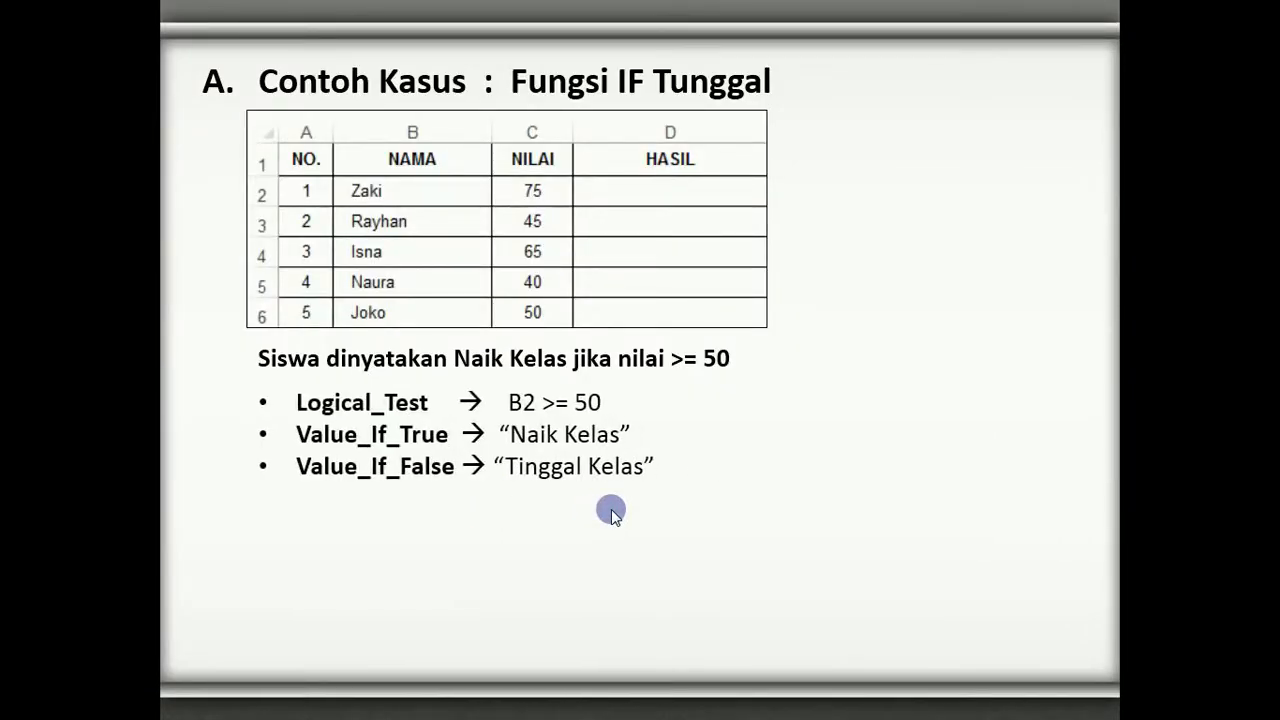
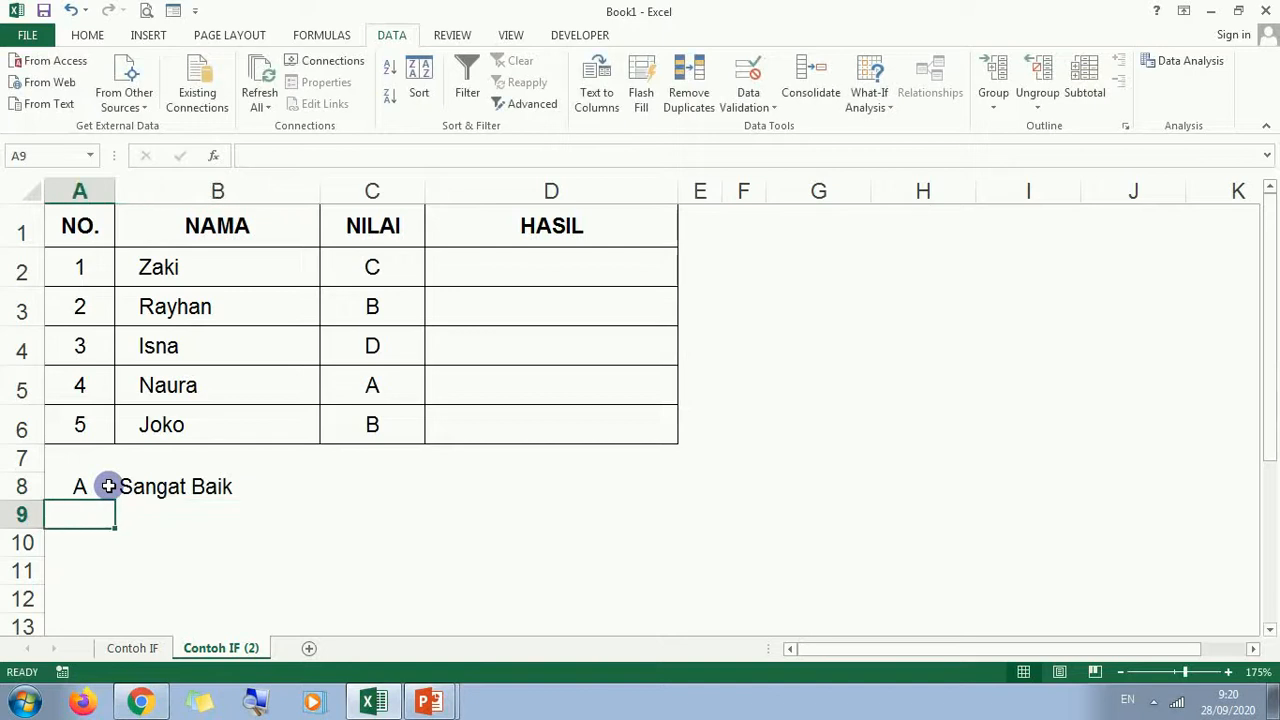
- Complete the grade legend in A9:B11 with B as Baik, C as Cukup and D as Kurang
text(B)
key(Tab)
text(Baik)
key(Return)
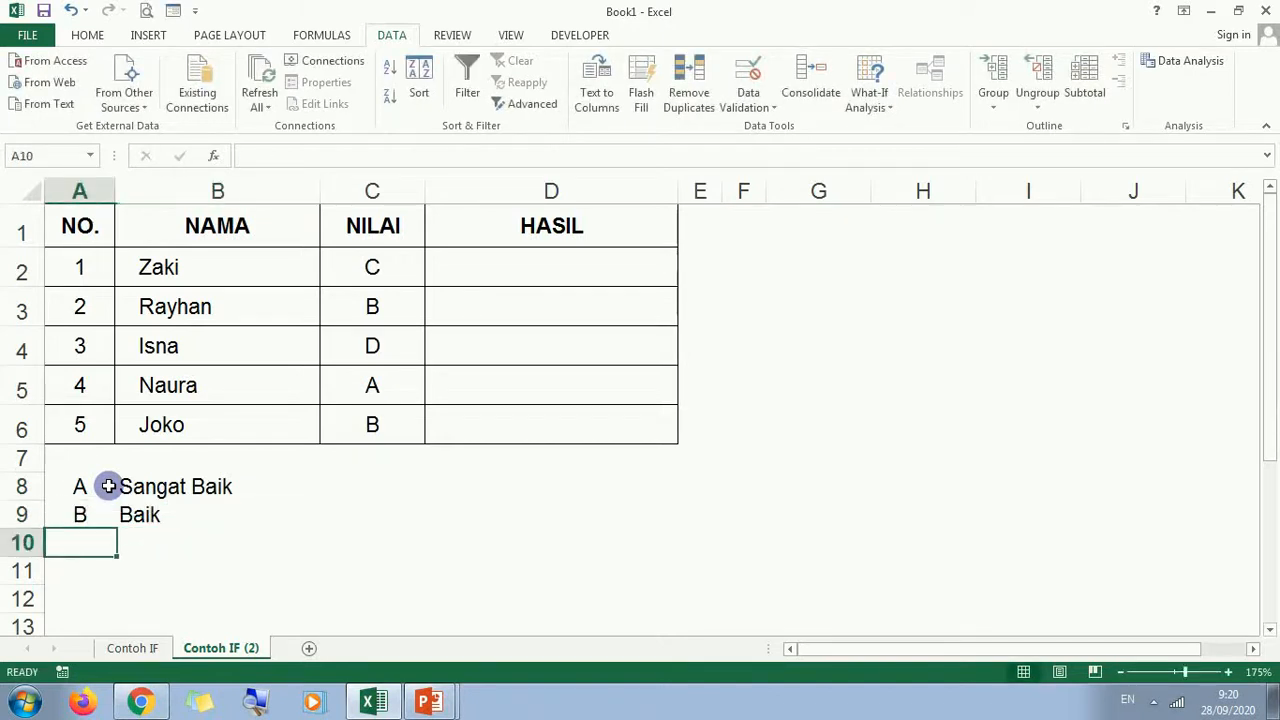
text(C)
key(Tab)
text(Cukup)
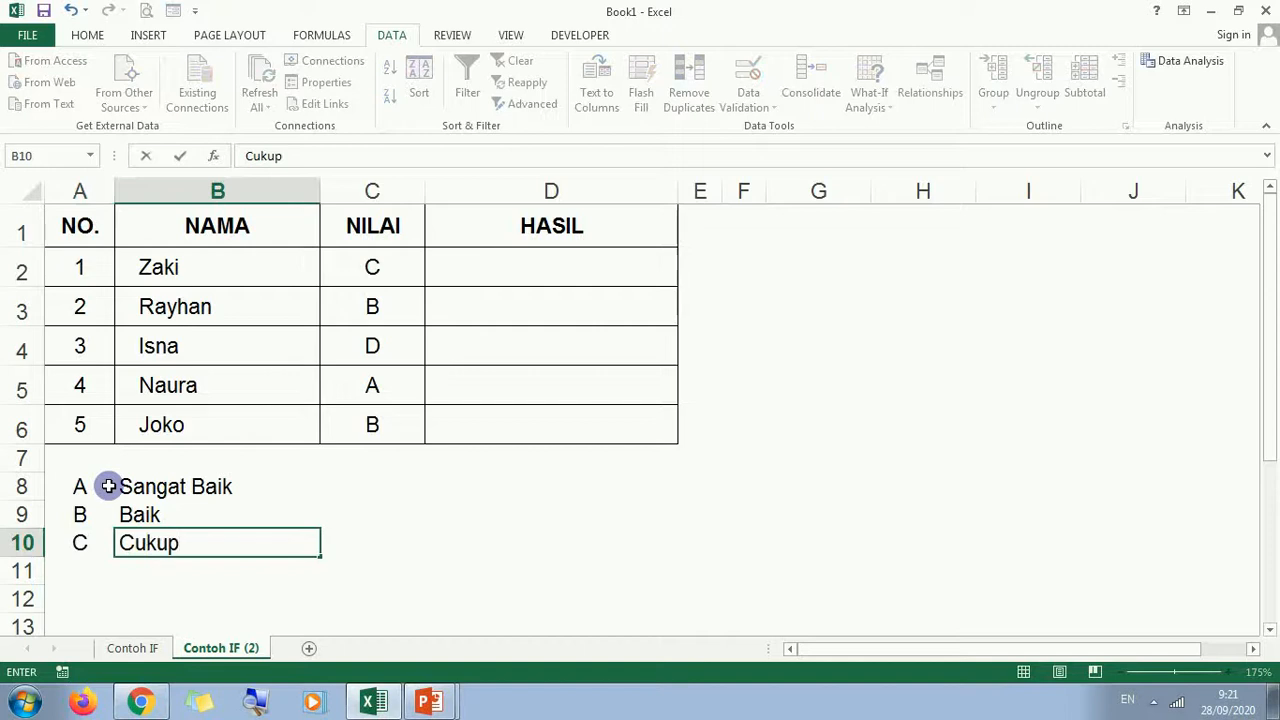
key(Return)
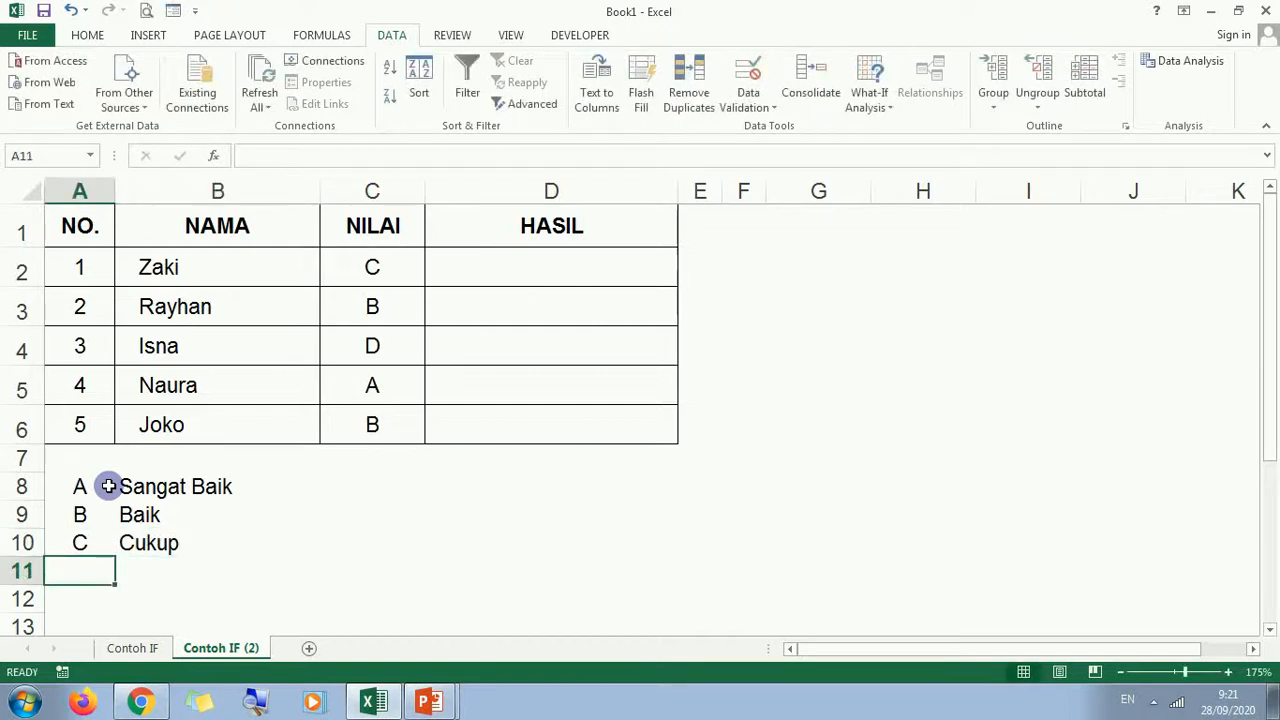
text(D)
key(Tab)
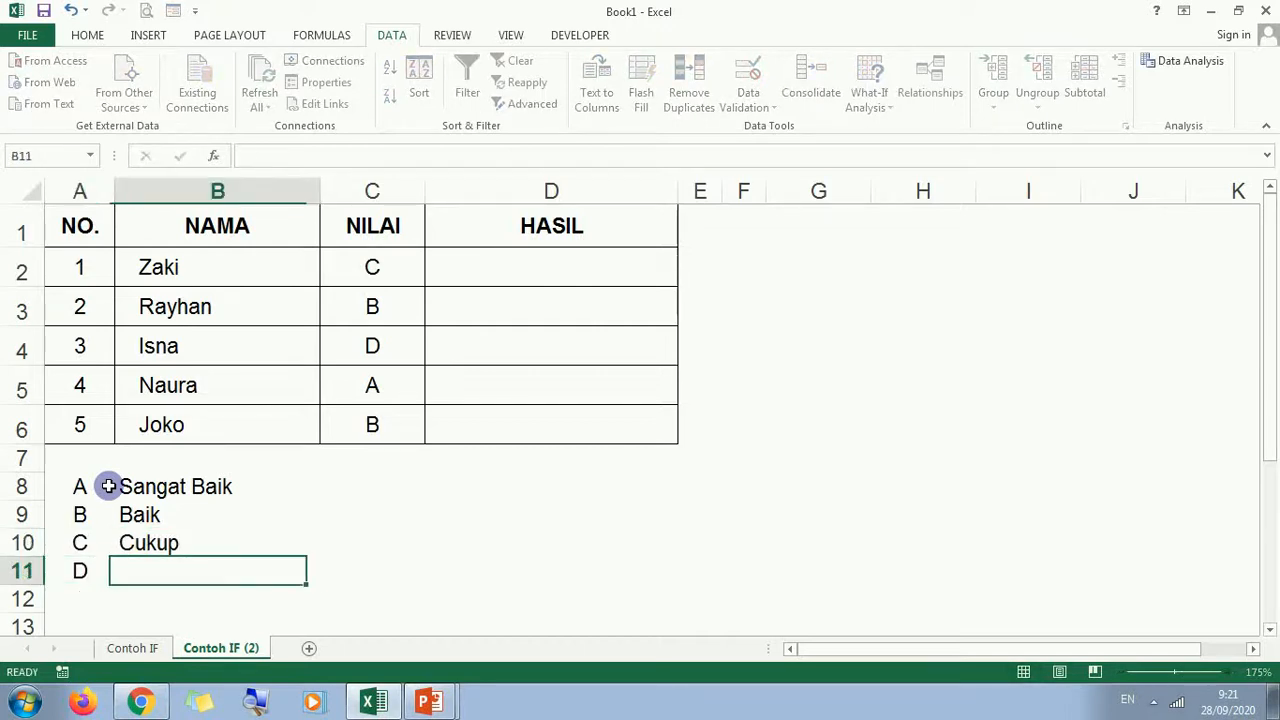
text(Kurang)
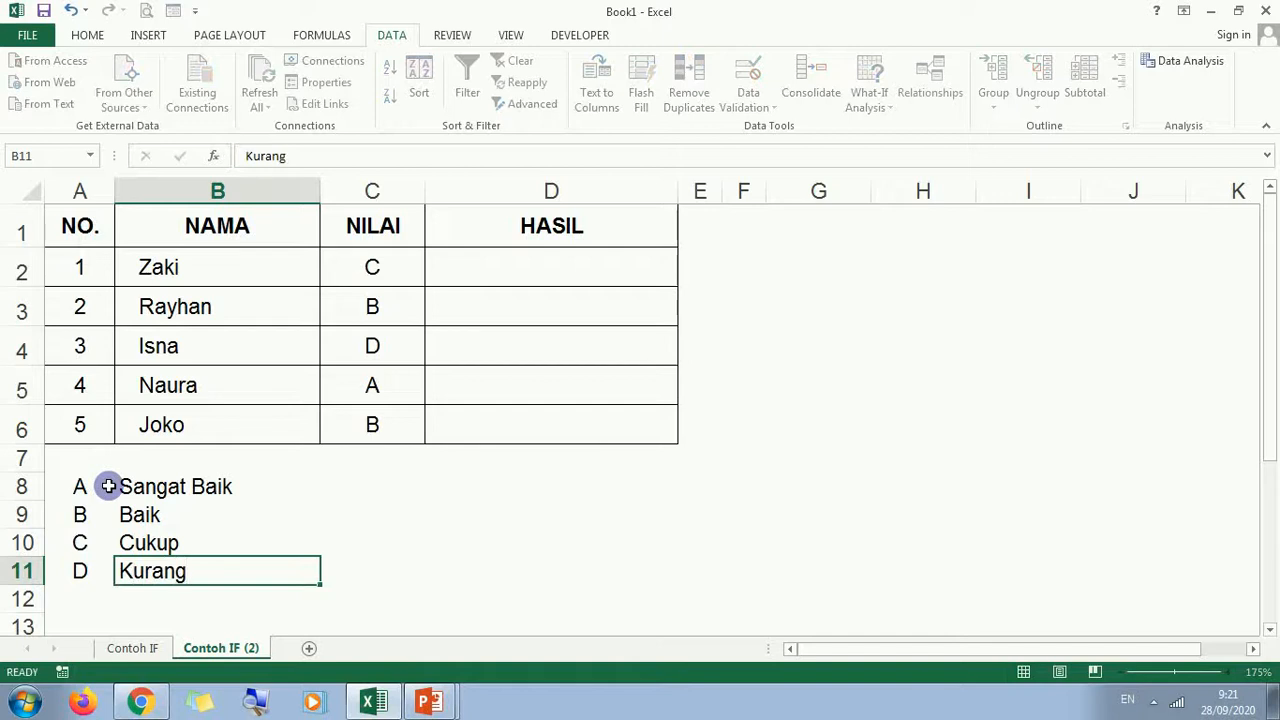
key(Return)
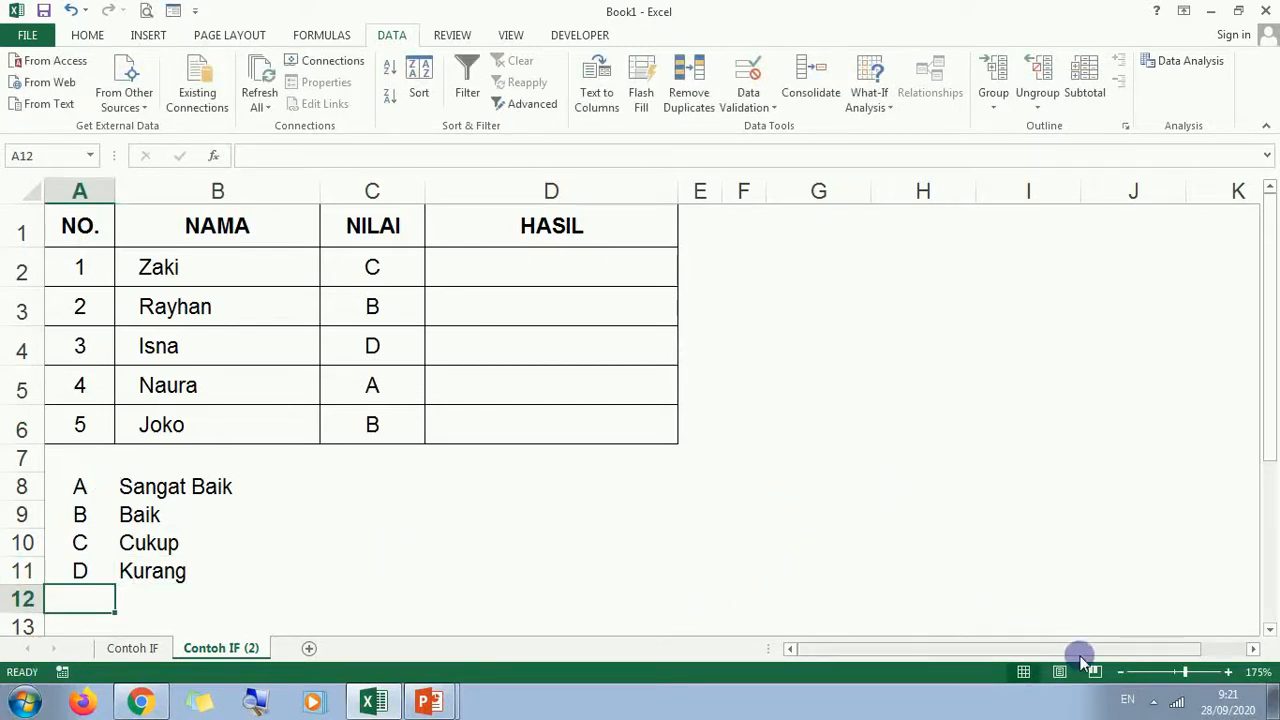
- Start an IF formula in D2 that tests C2="A" and gives "Sangat Baik" when true
click(591, 273)
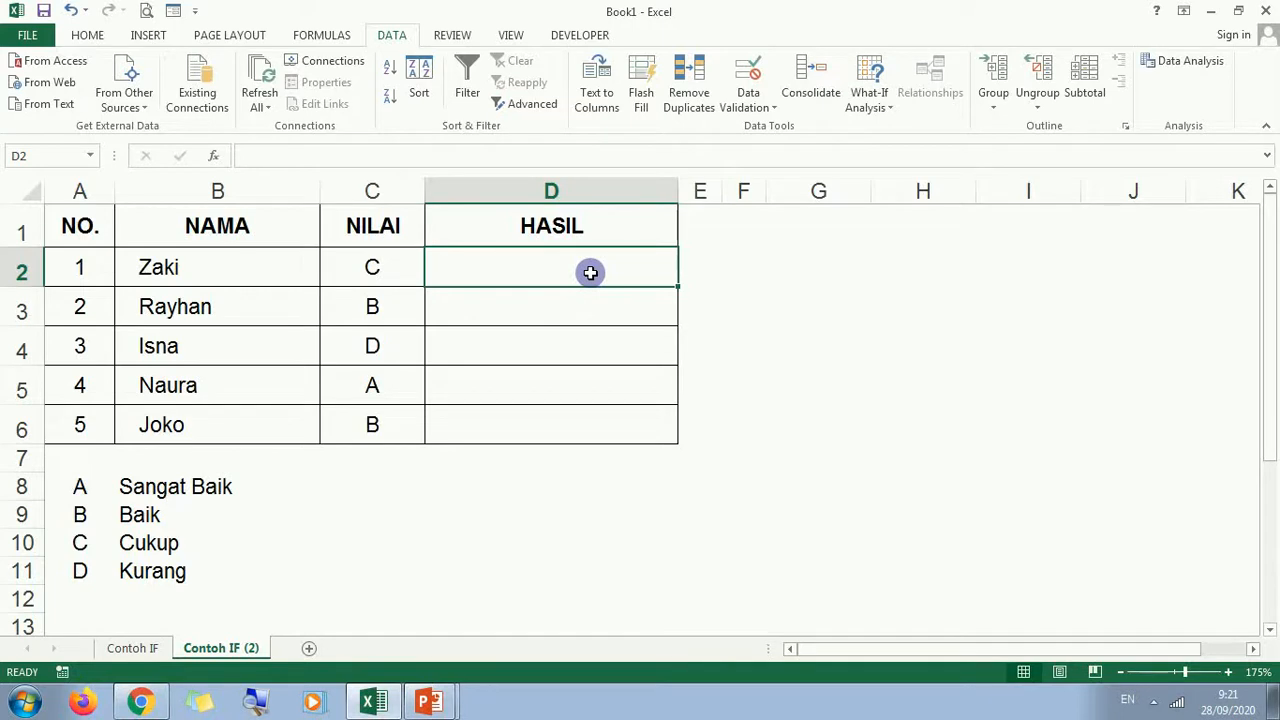
text(=IF()
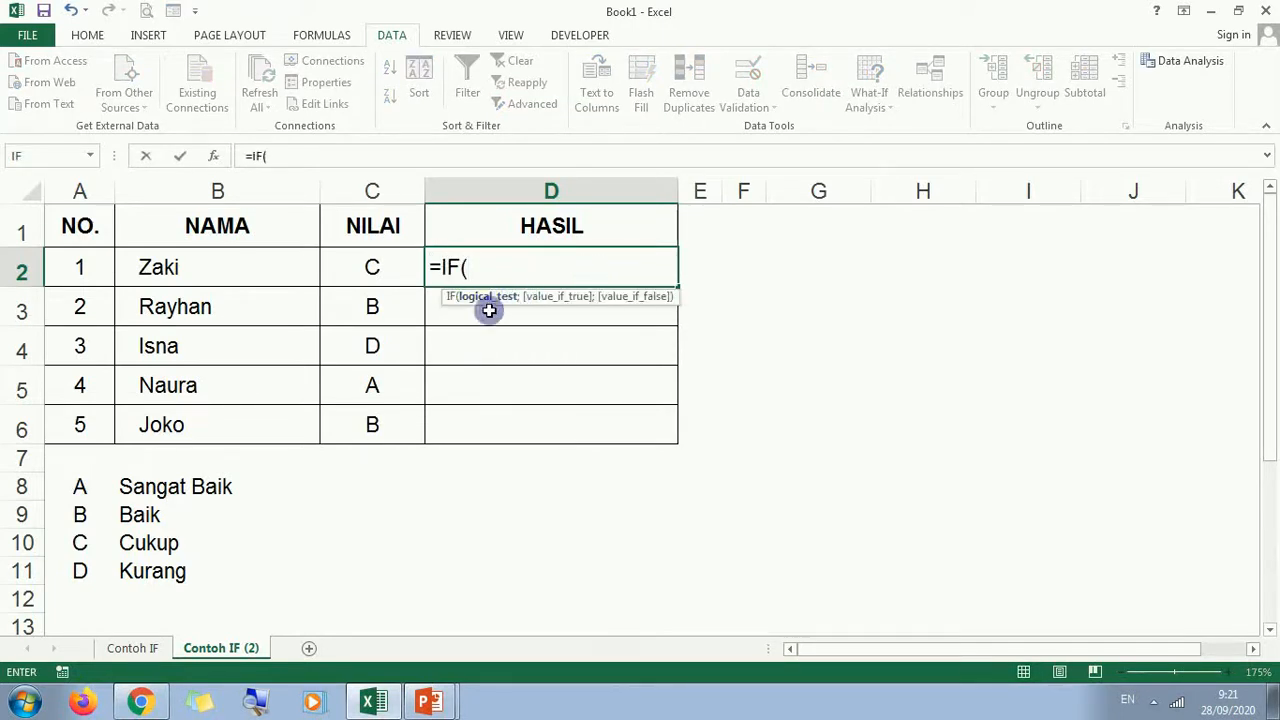
click(389, 254)
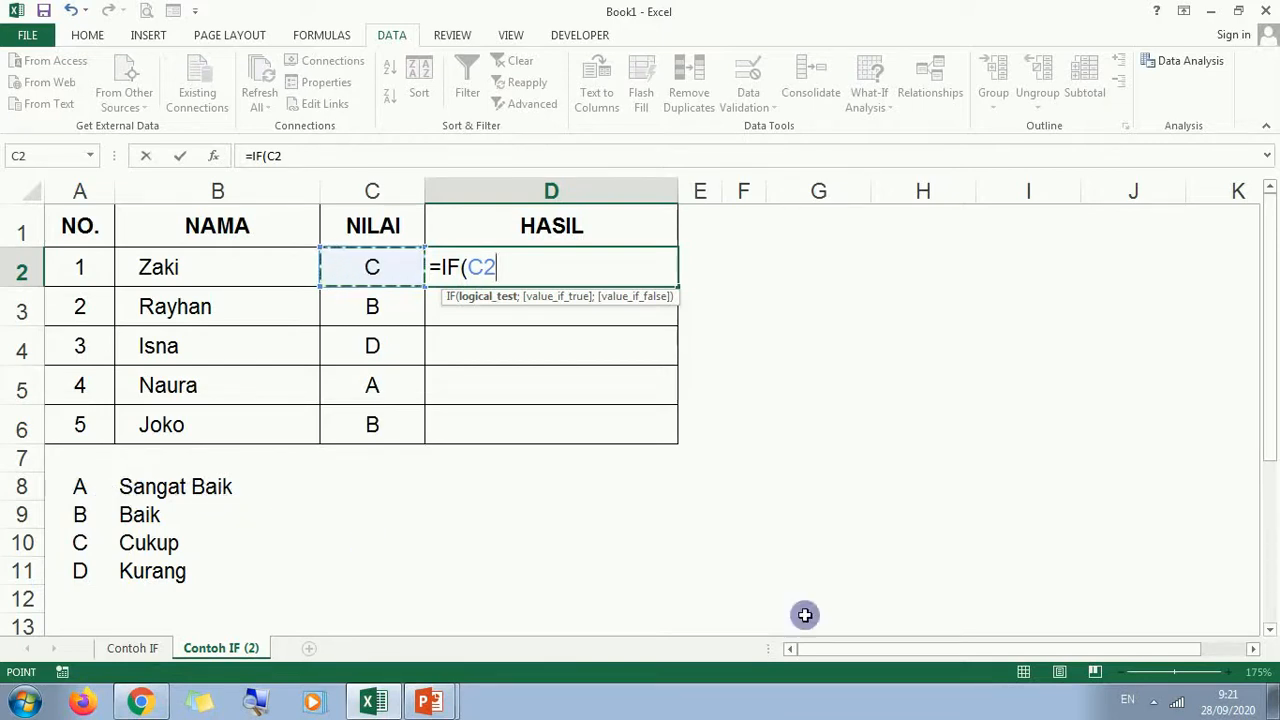
text(=)
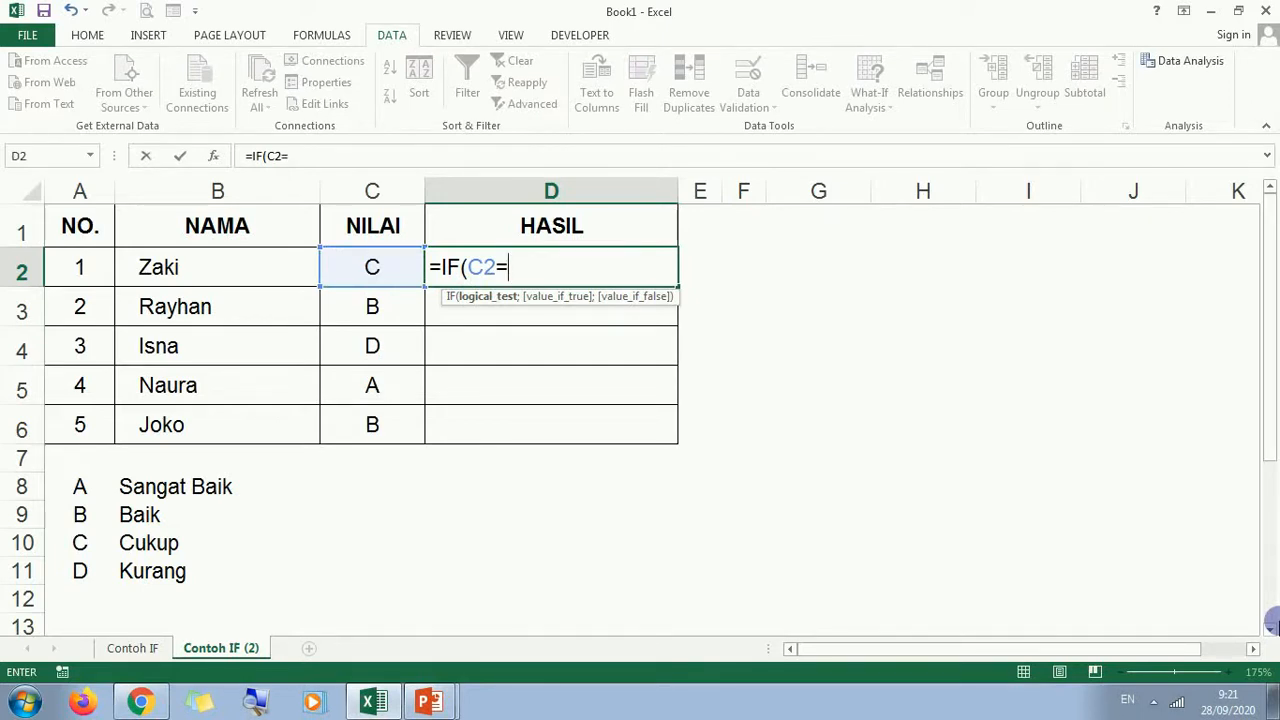
text("A";"Sa)
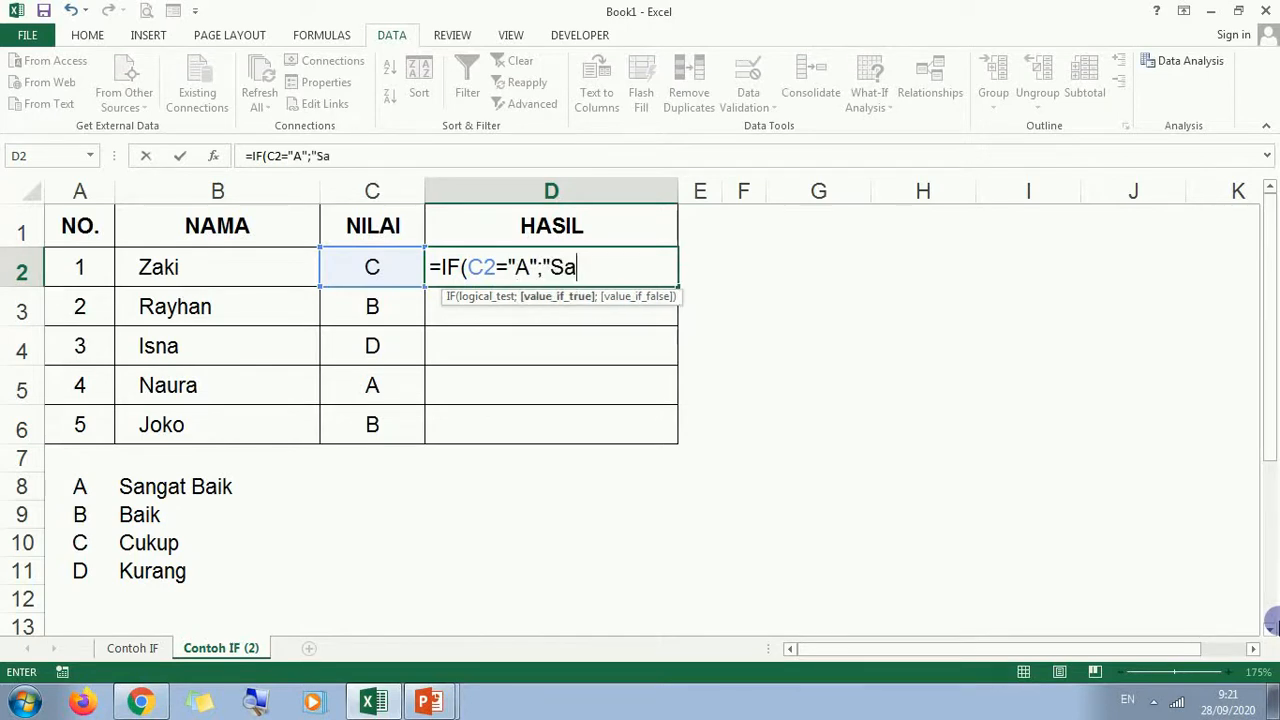
text(ngat Baik)
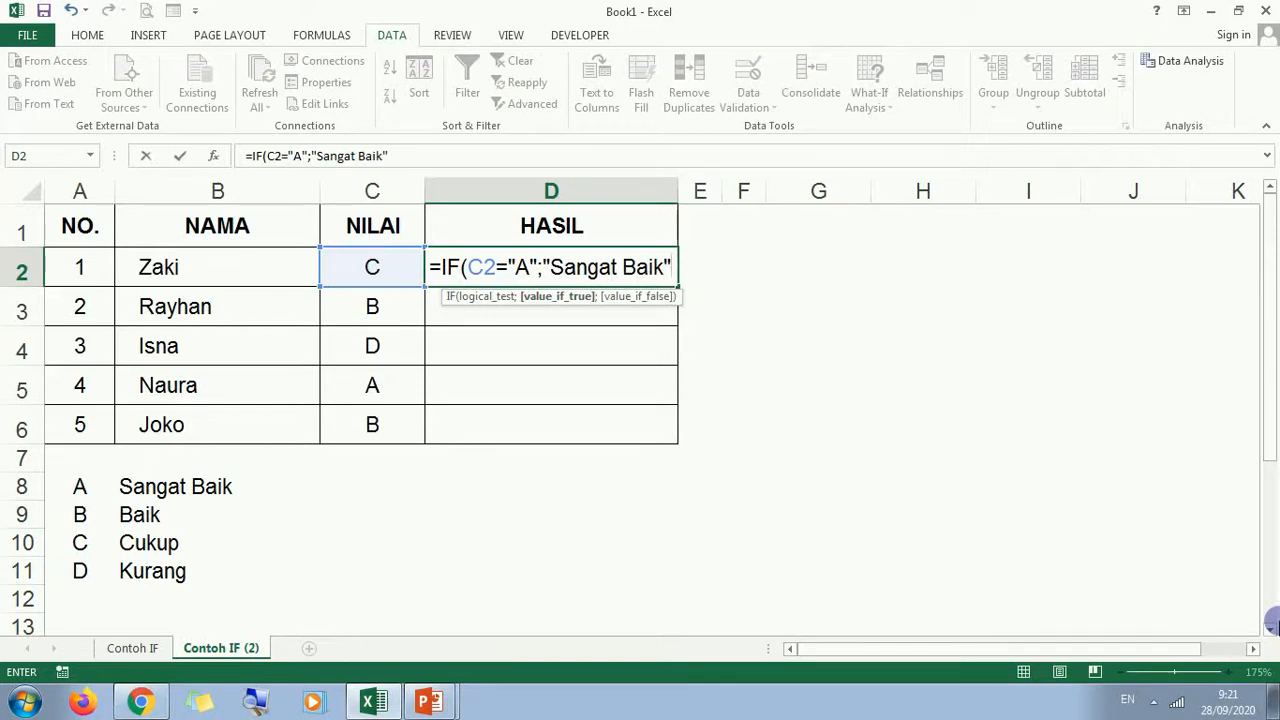
text(";)
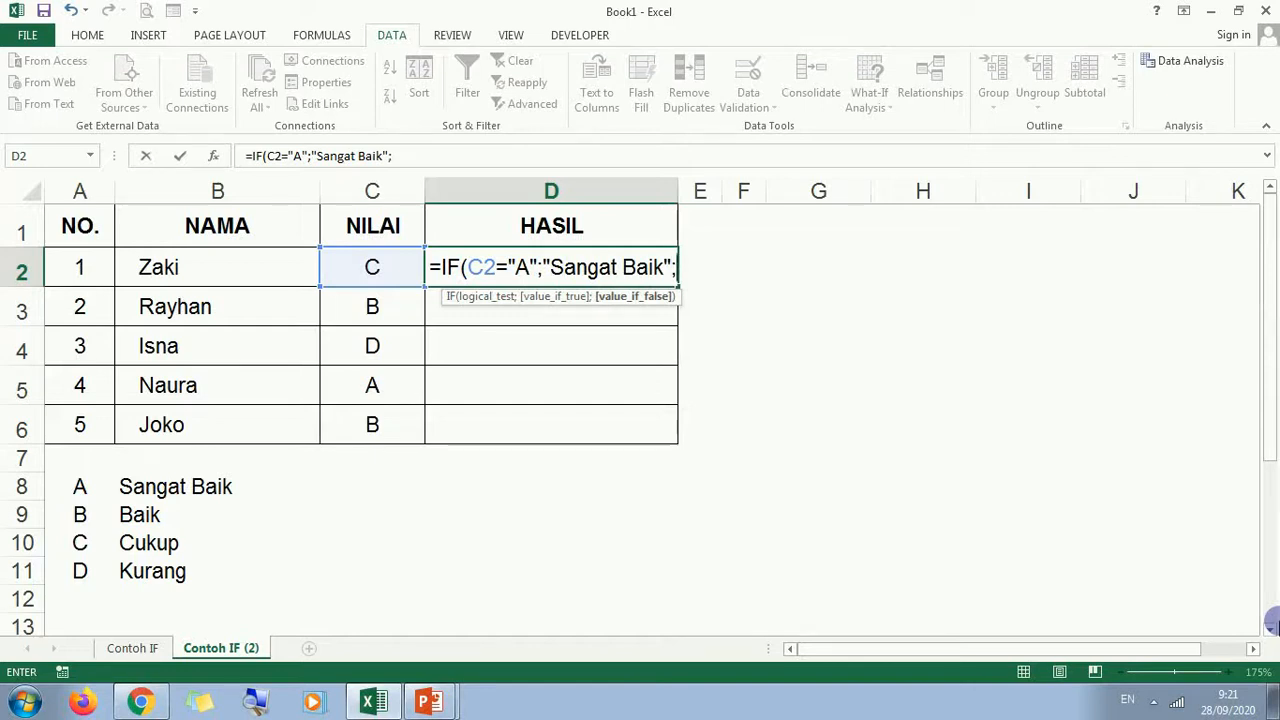
key(BackSpace)
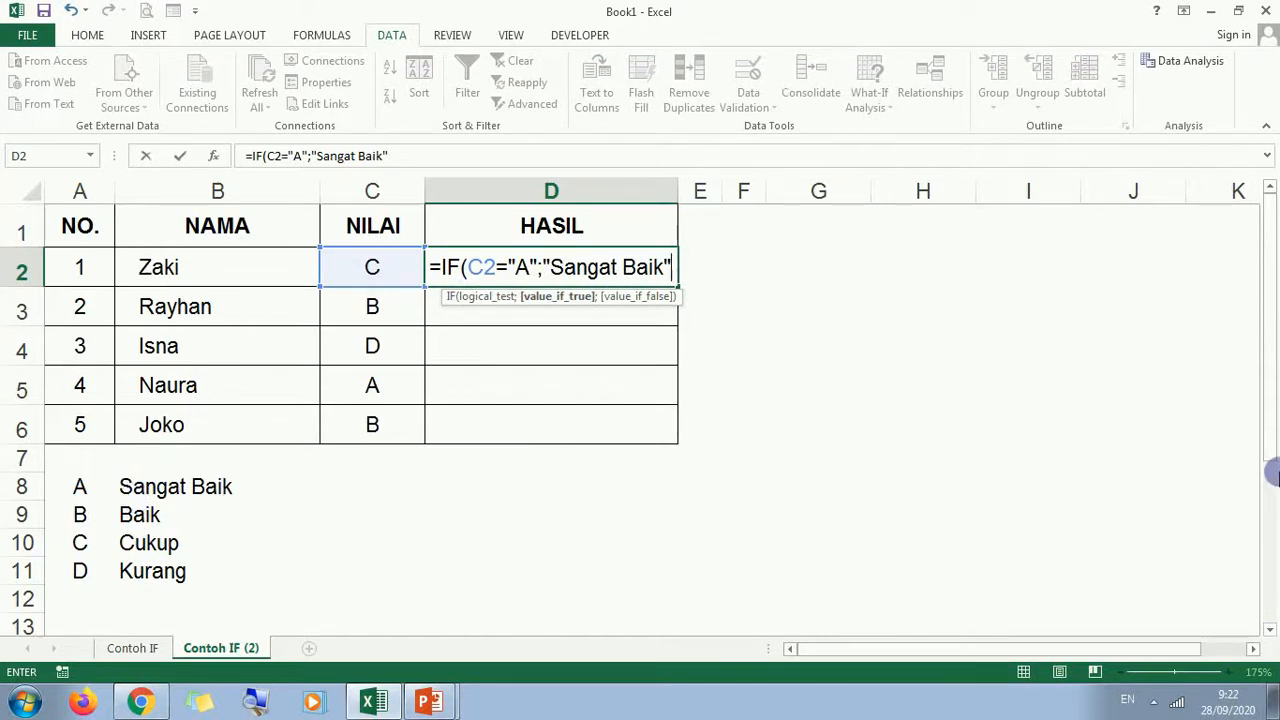
- Nest a second IF as the value if false, testing C2="B" and giving "Baik" when true
text(;if)
key(Tab)
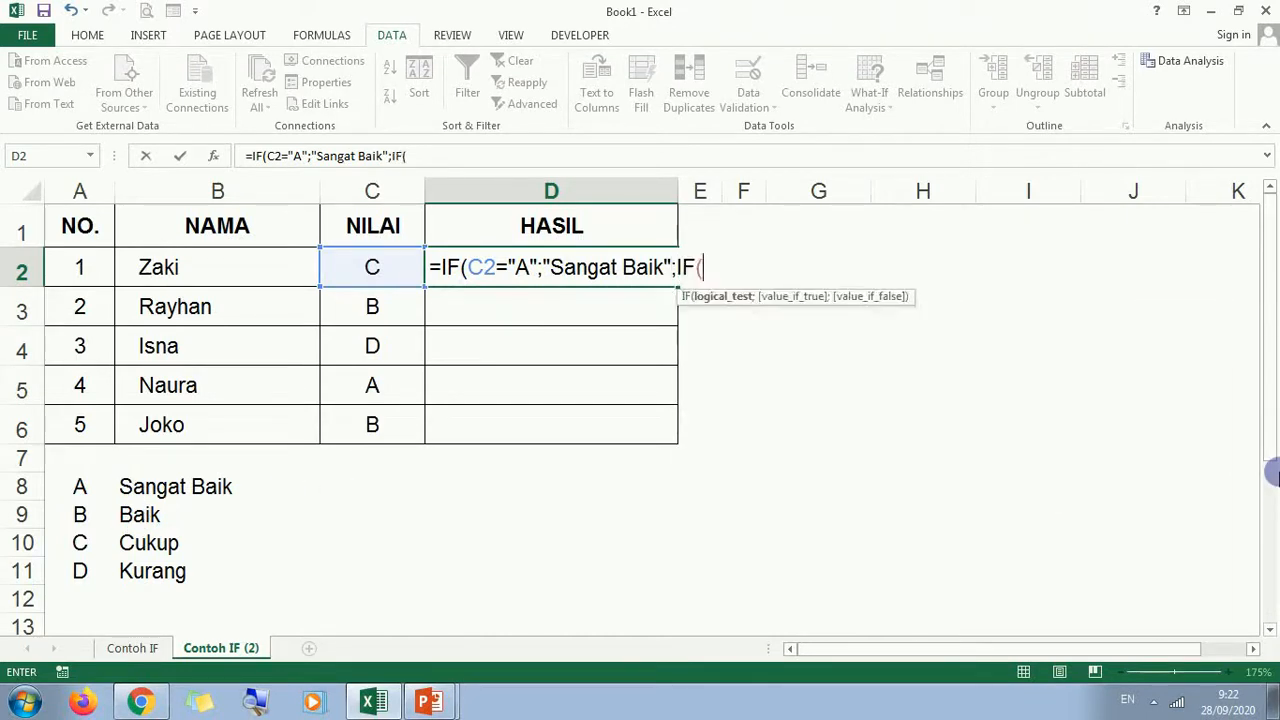
click(402, 262)
text(=)
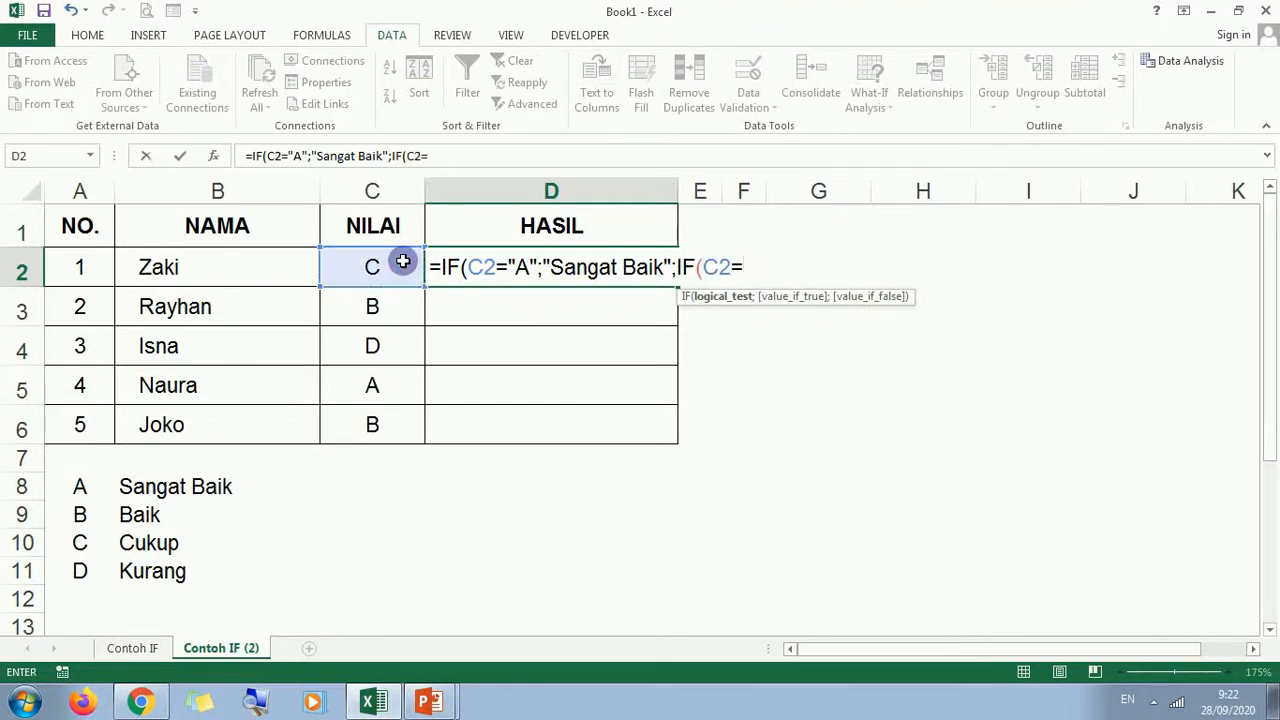
text("B";")
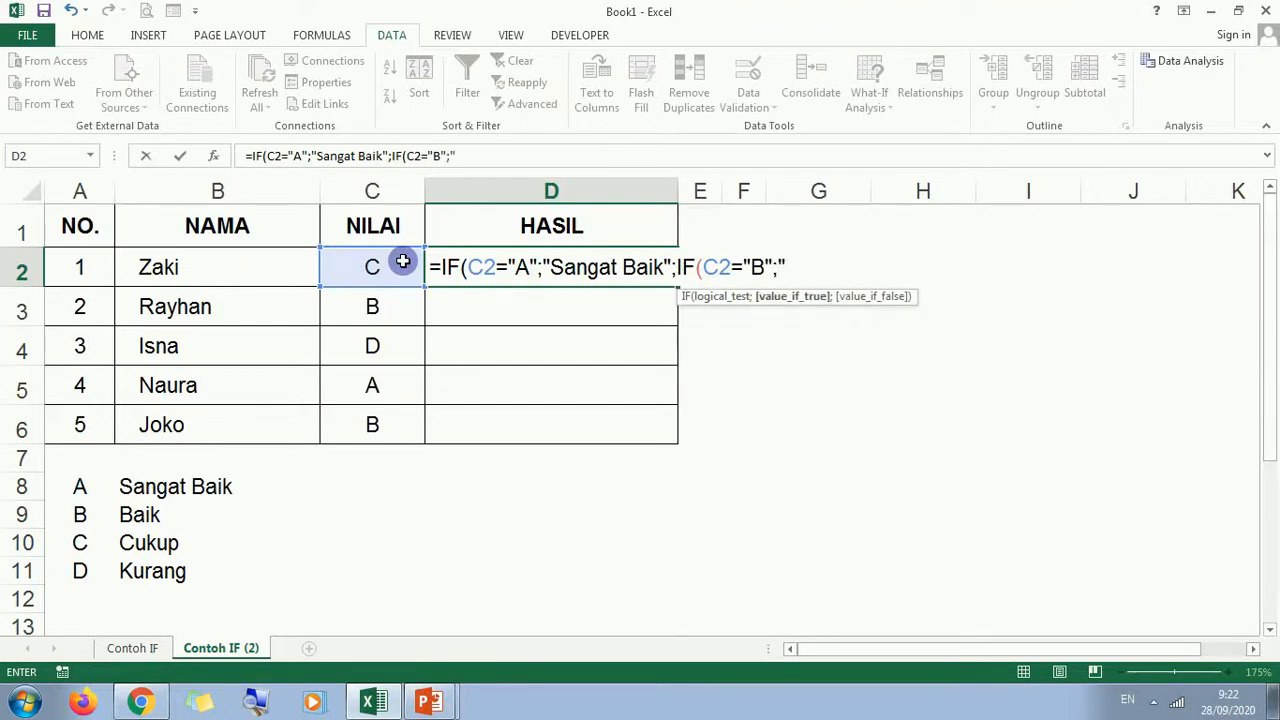
text(Baik)
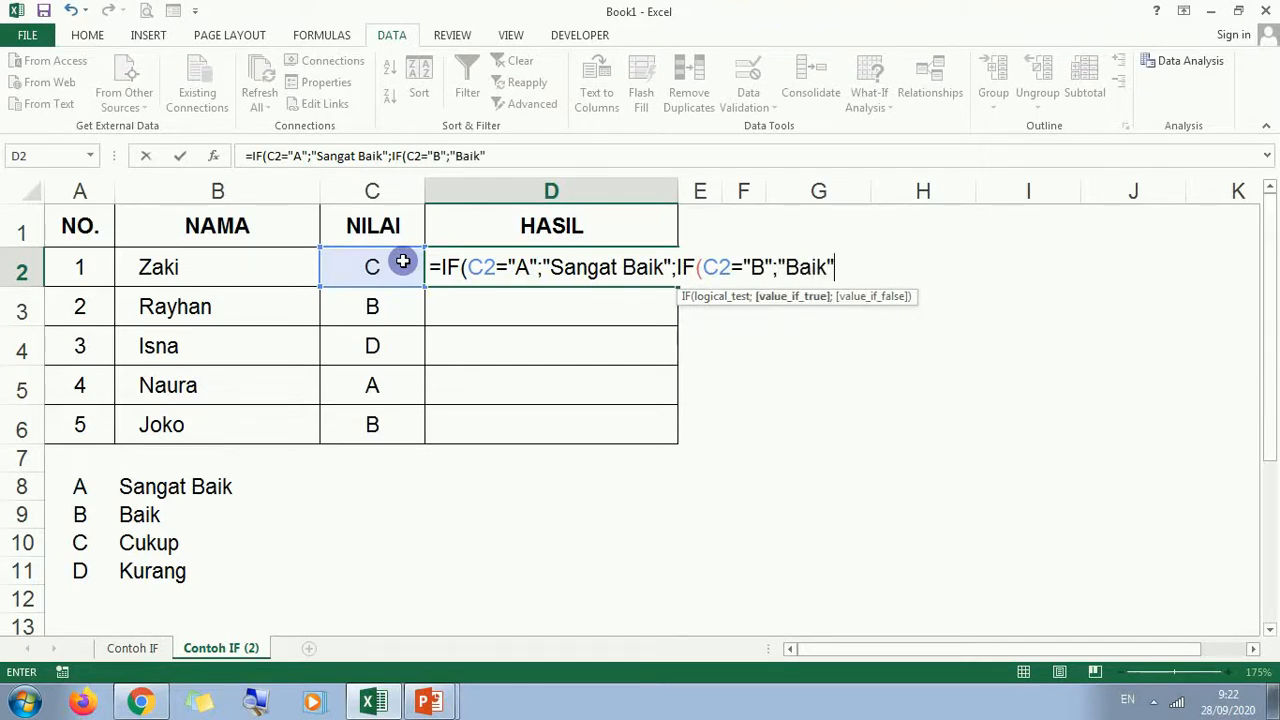
text(";)
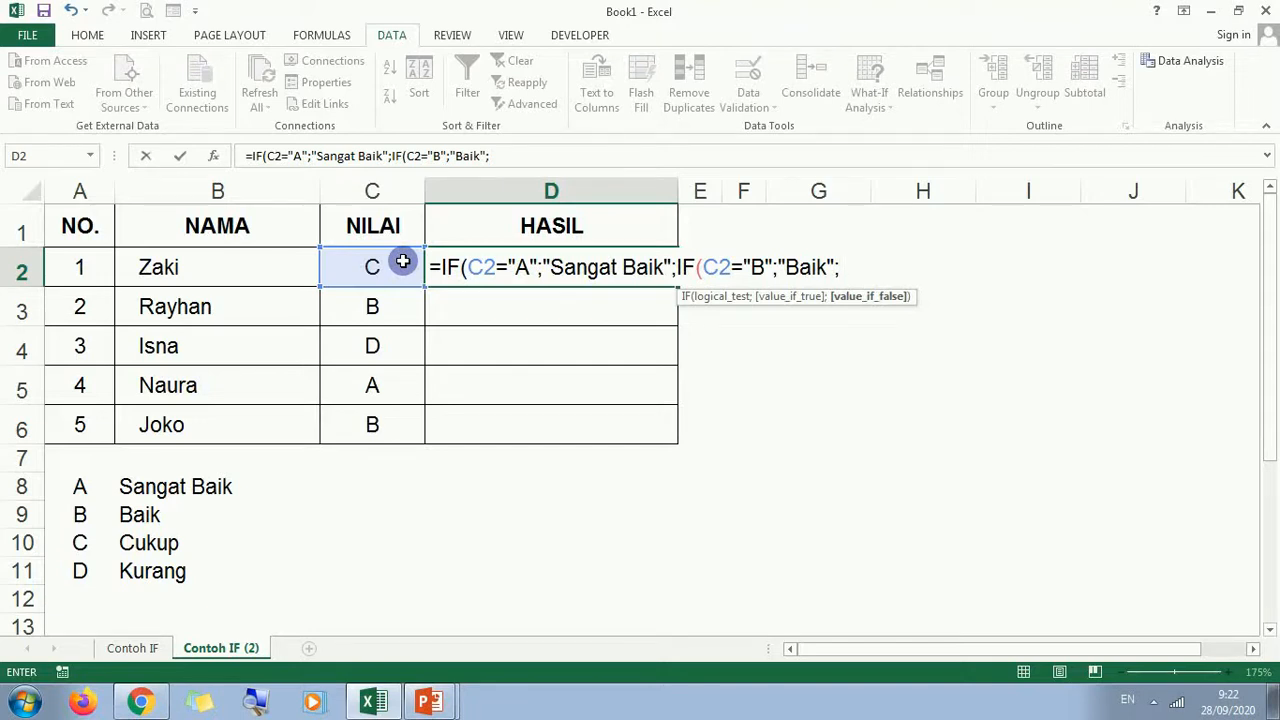
- Nest a third IF testing C2="C" that gives "Cukup", and open a fourth IF as its value if false
text(if)
key(Tab)
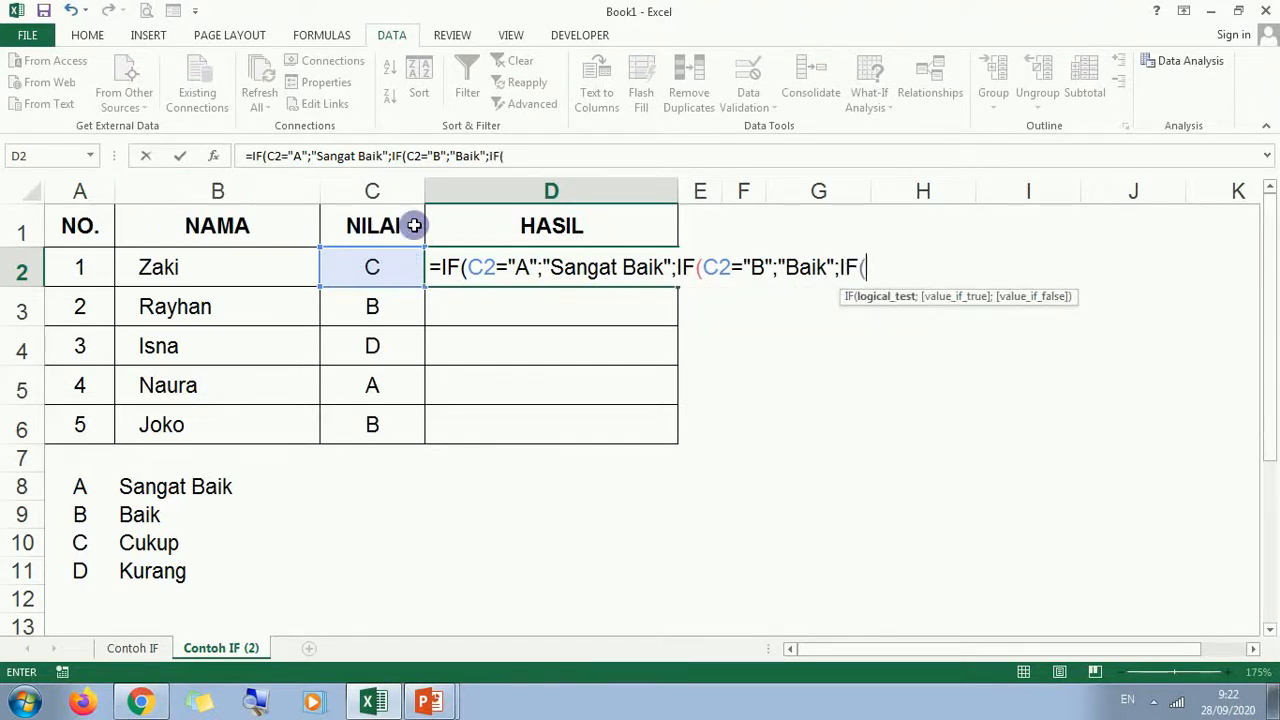
click(369, 267)
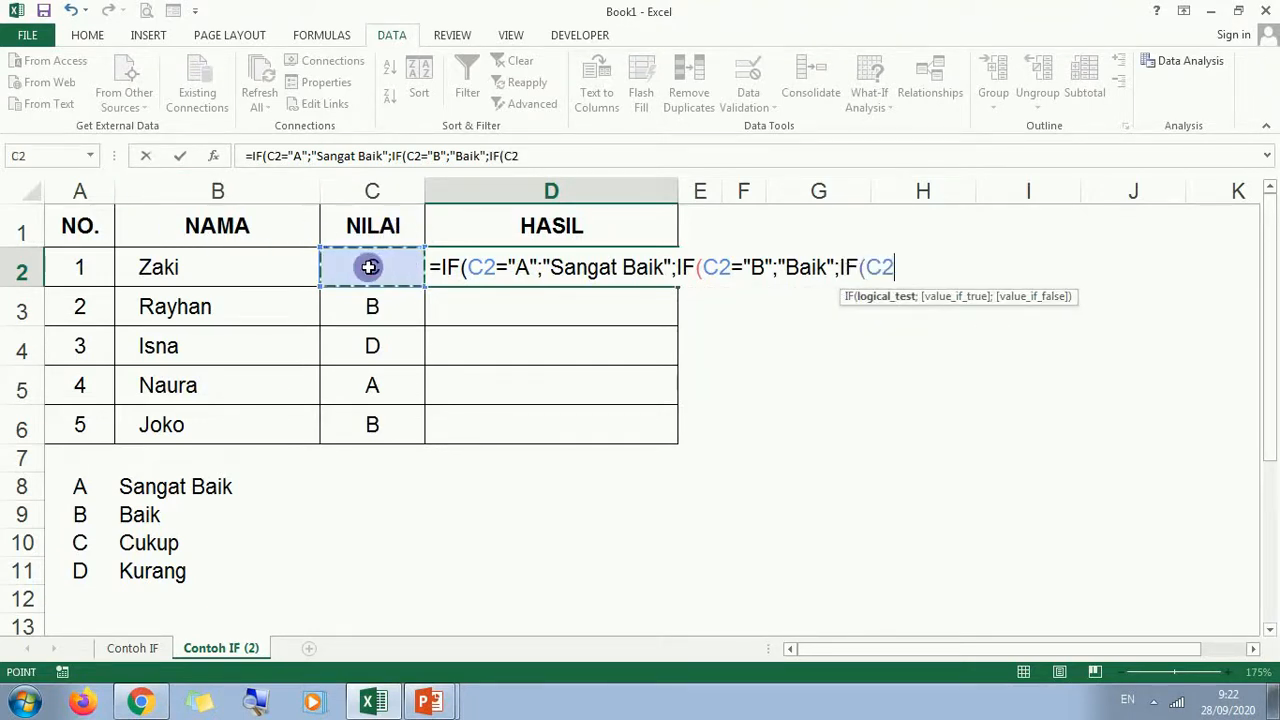
text(="C)
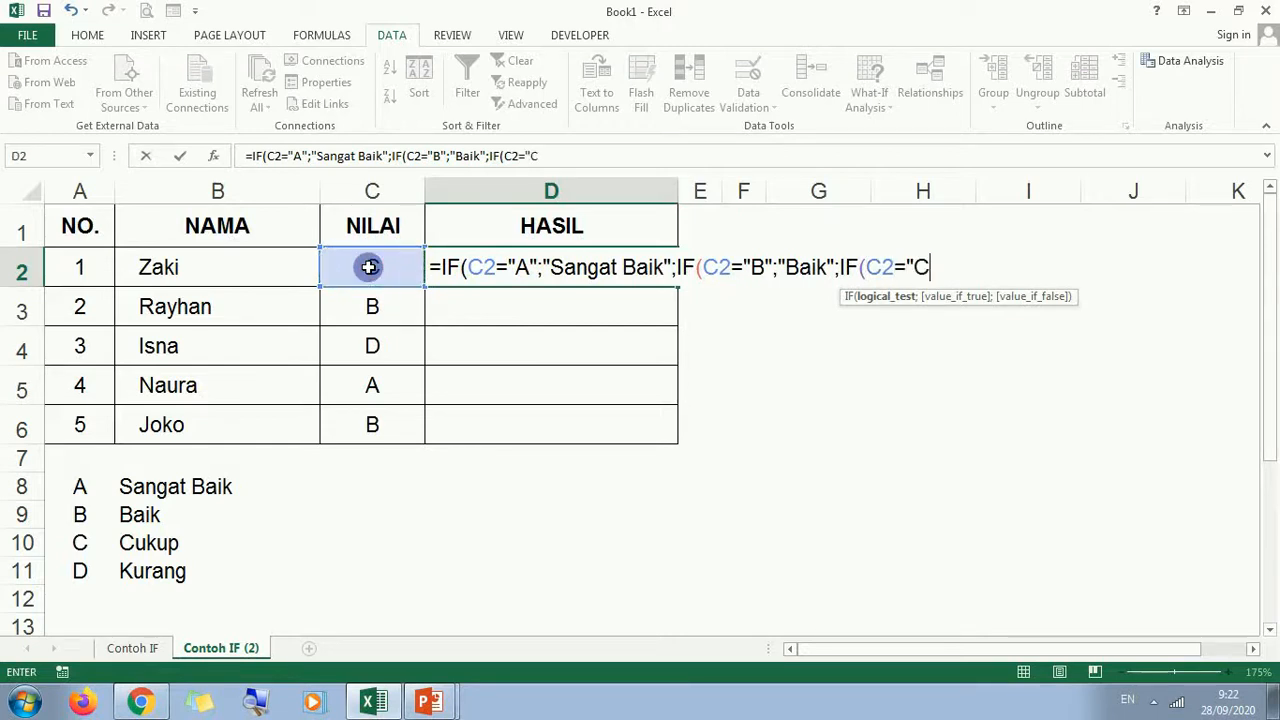
text(";"C)
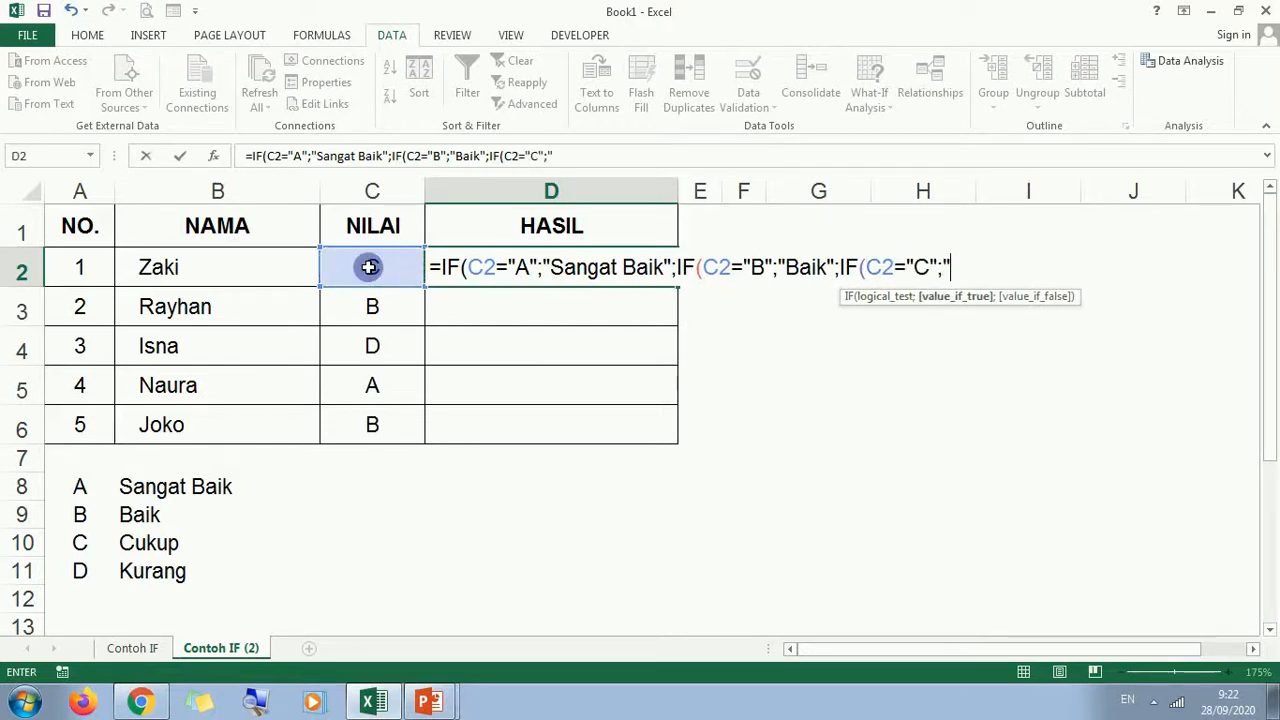
text(uk)
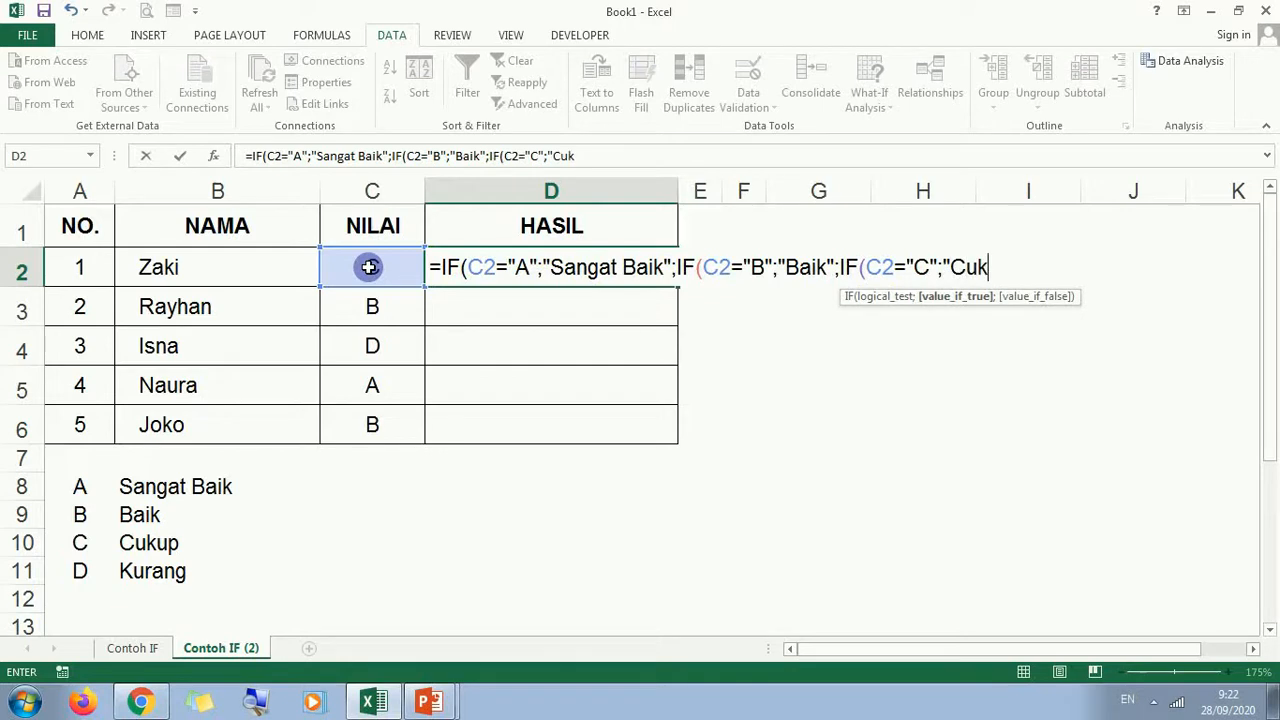
text(up";IF()
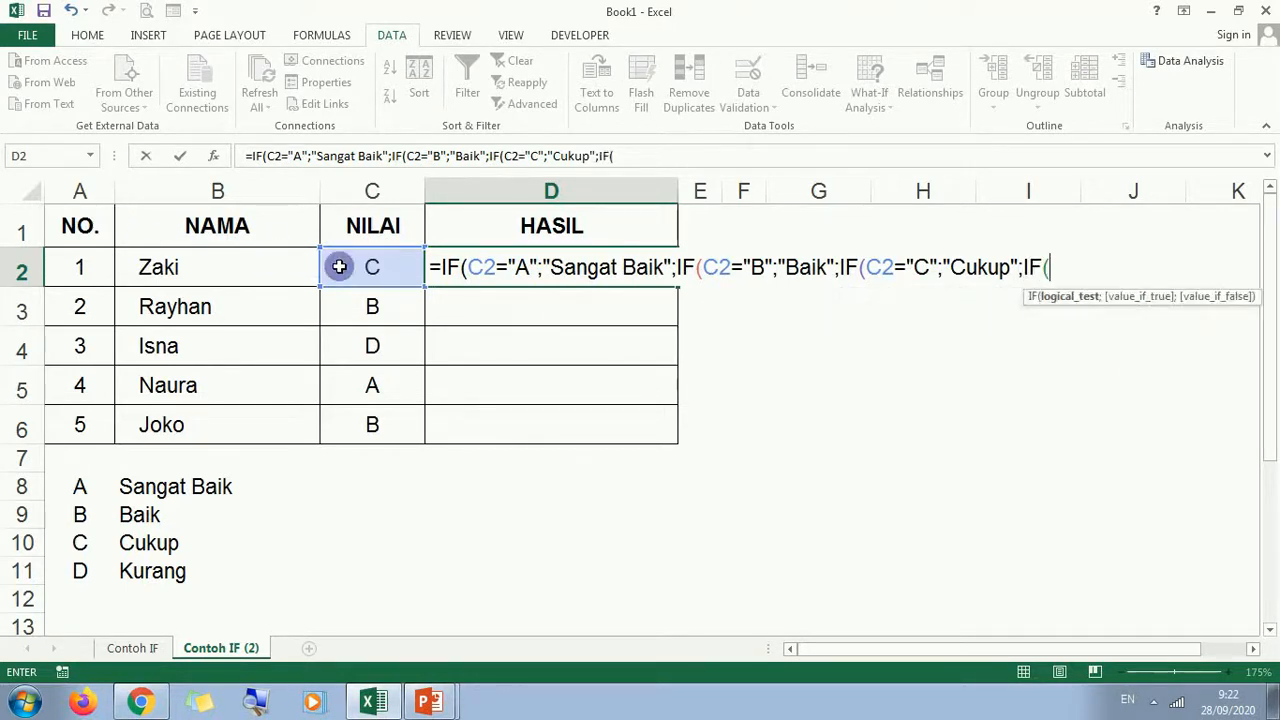
- Complete the fourth IF with the test C2="D" giving "Kurang", close all four parentheses and enter the formula
click(339, 265)
text(=)
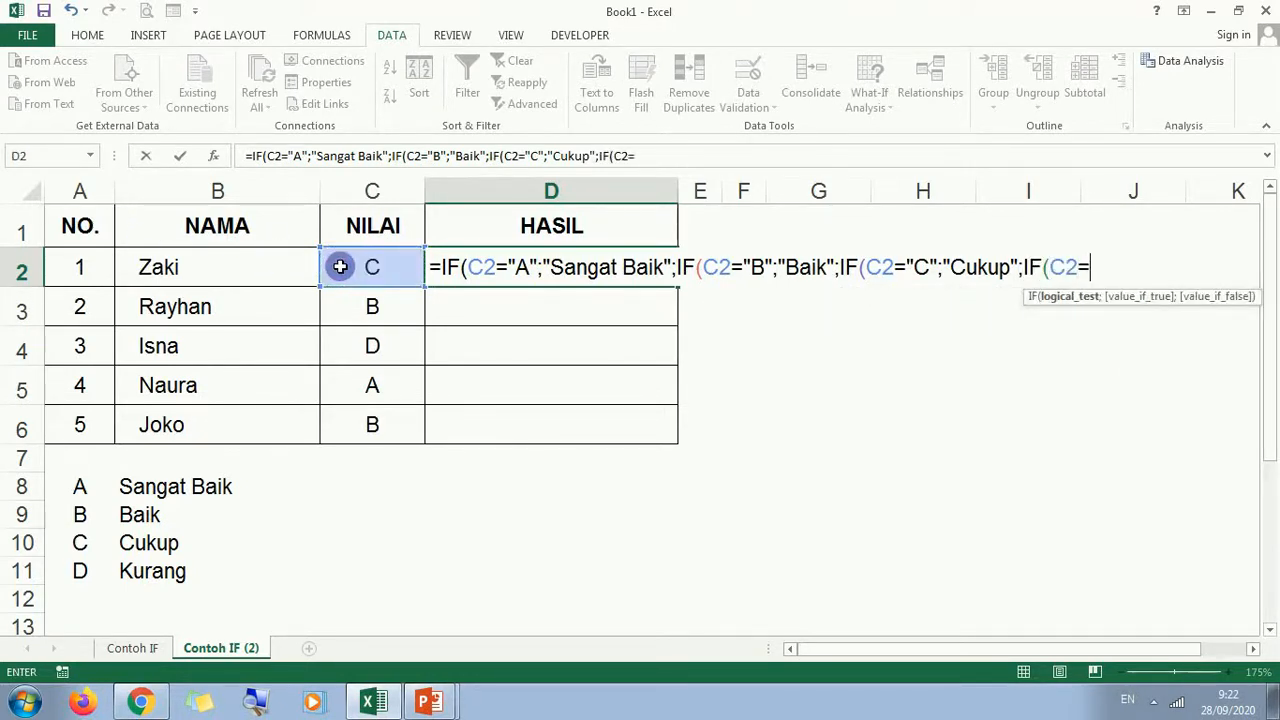
text("D";"Kura)
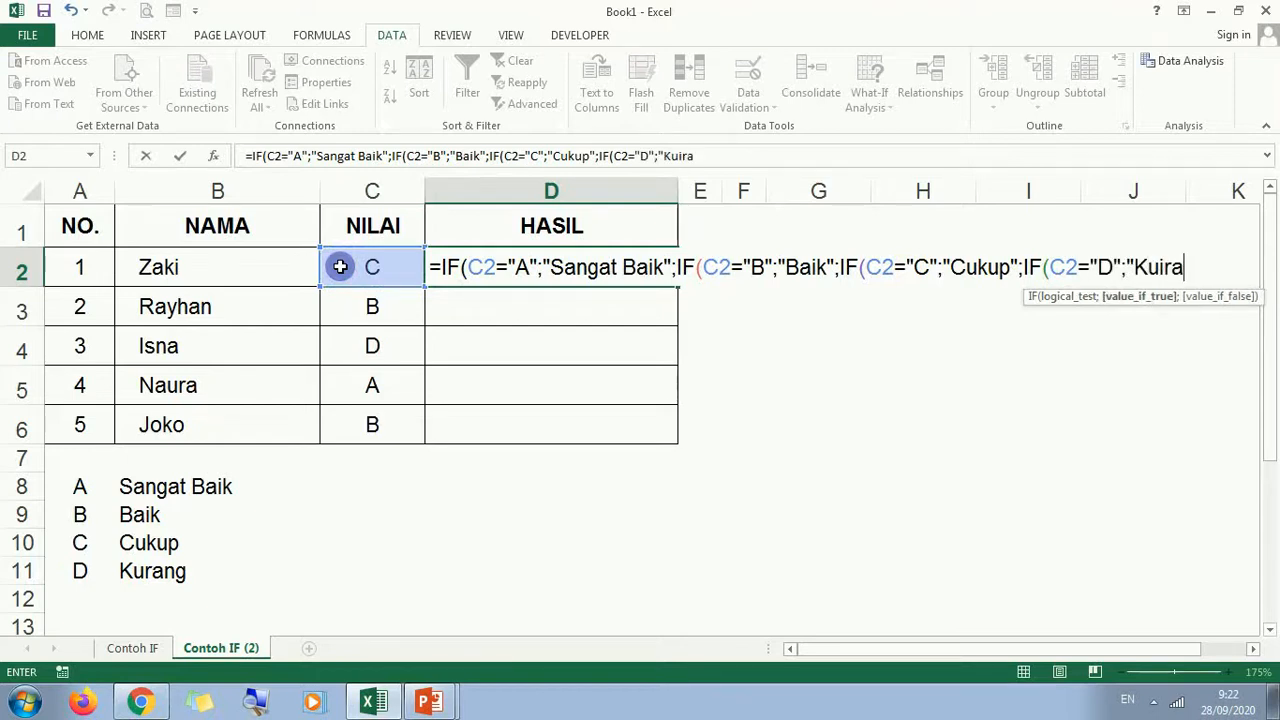
key(BackSpace)
key(BackSpace)
text(rang)
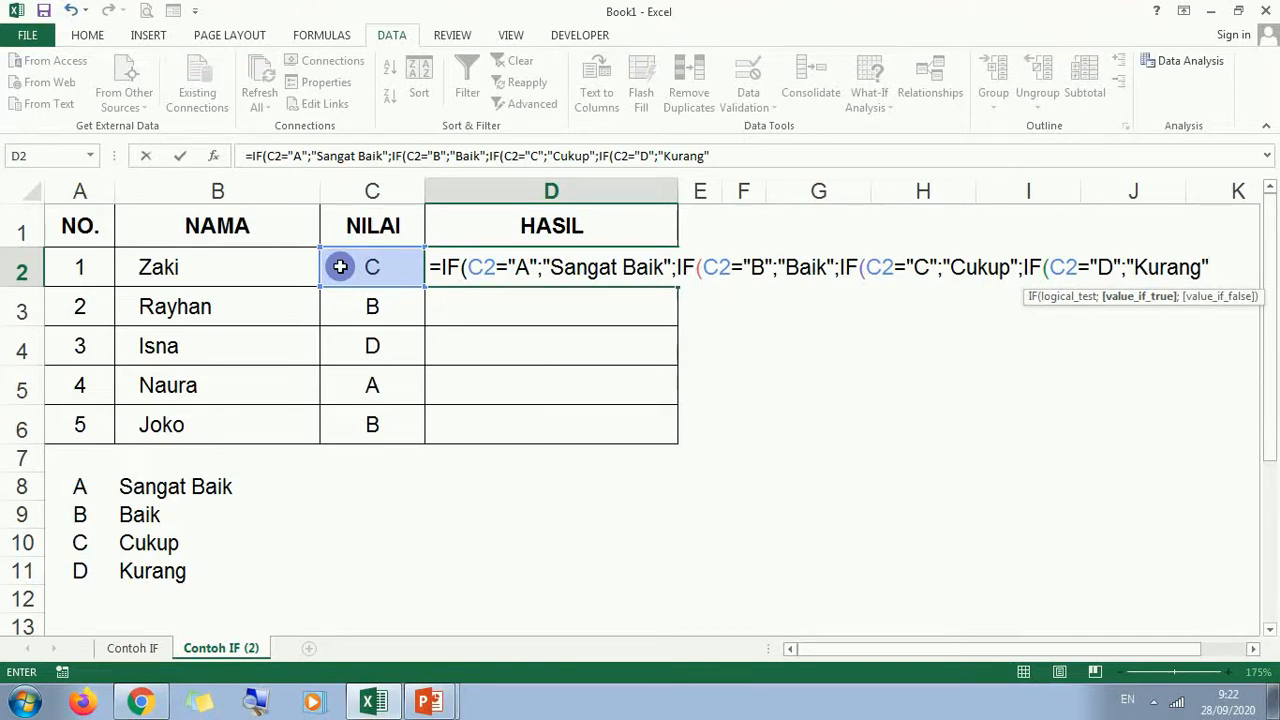
text()))))
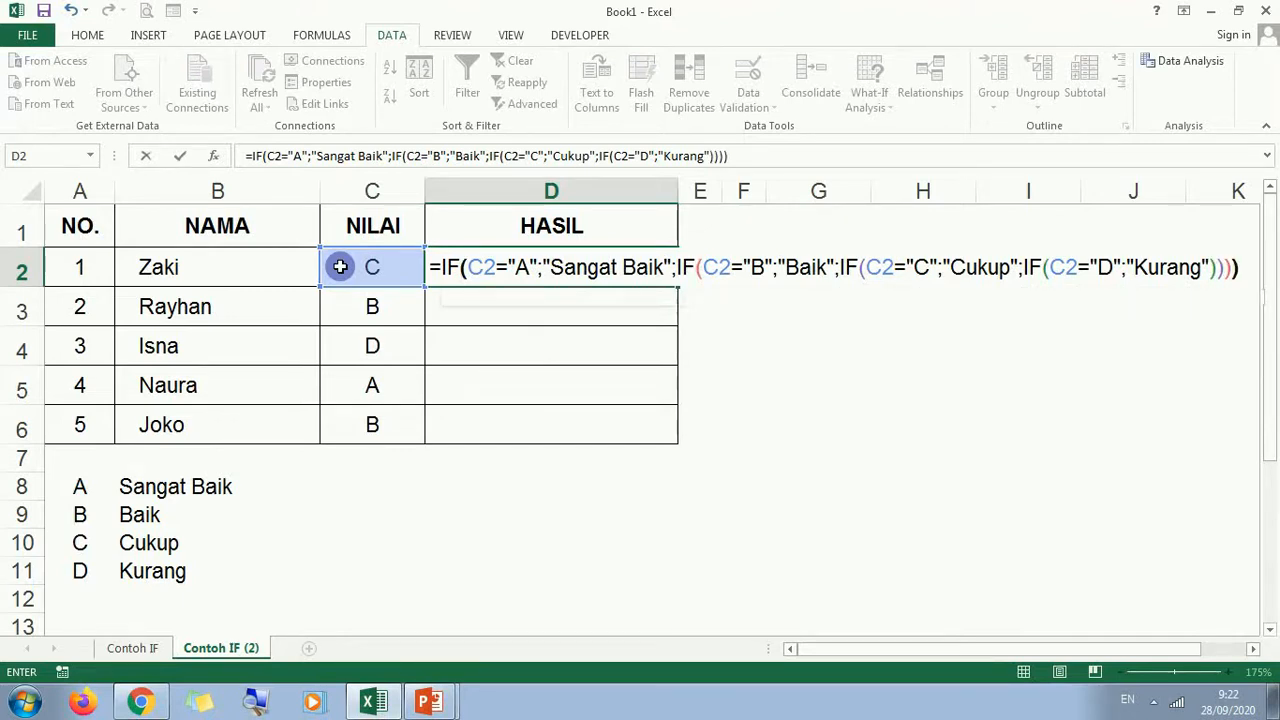
key(Return)
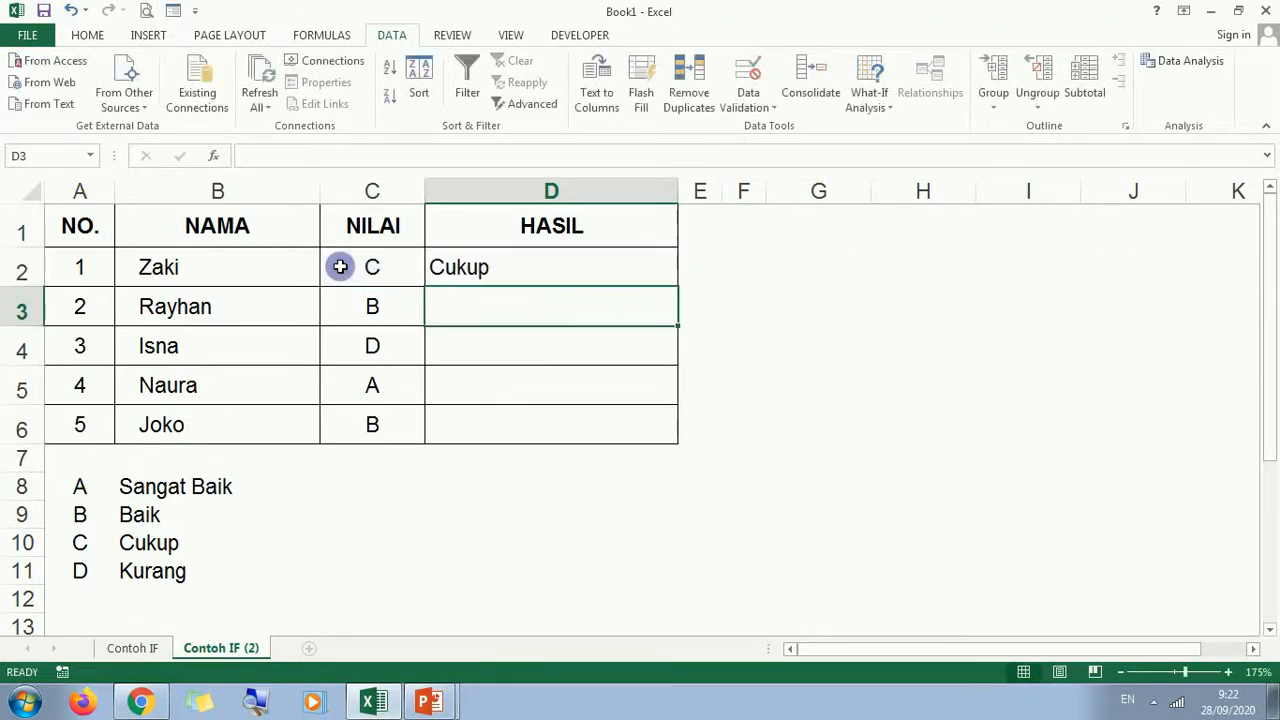
- Fill the four-level nested IF formula from D2 down the HASIL column through D6
click(648, 267)
click(676, 288)
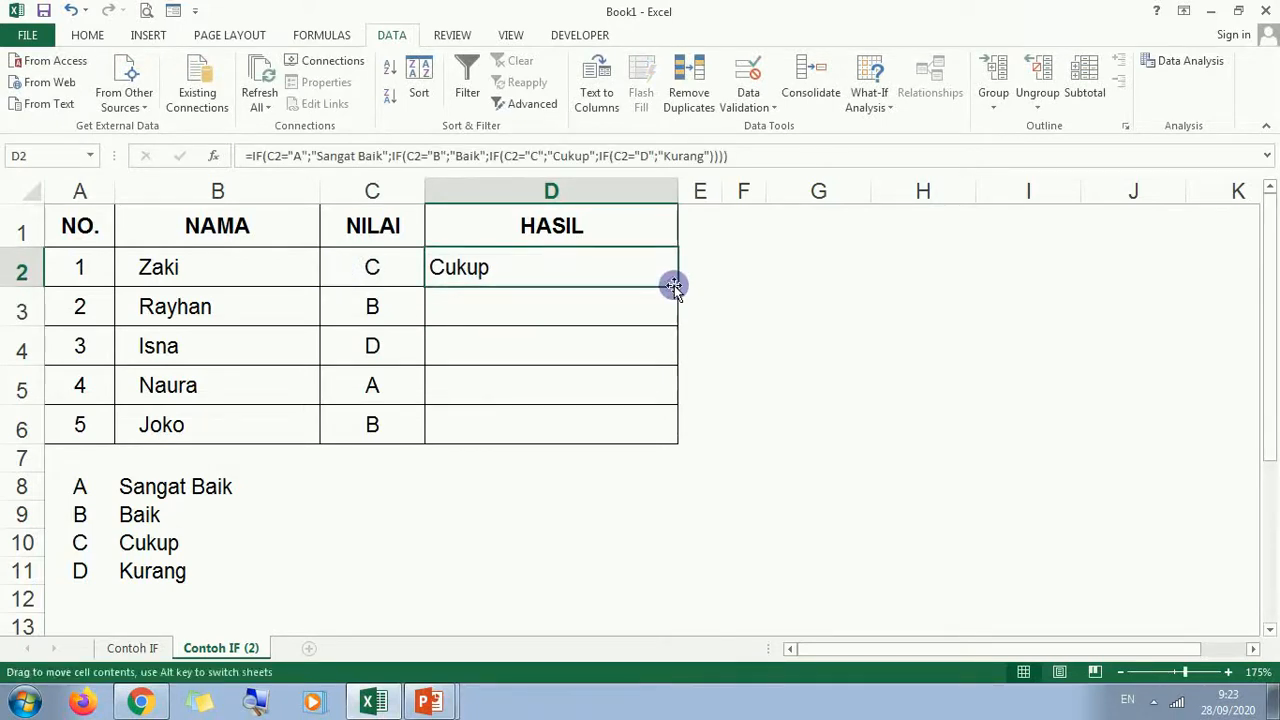
mouse_move(676, 288)
mouse_down()
mouse_move(651, 417)
mouse_move(644, 280)
mouse_move(657, 283)
mouse_up()
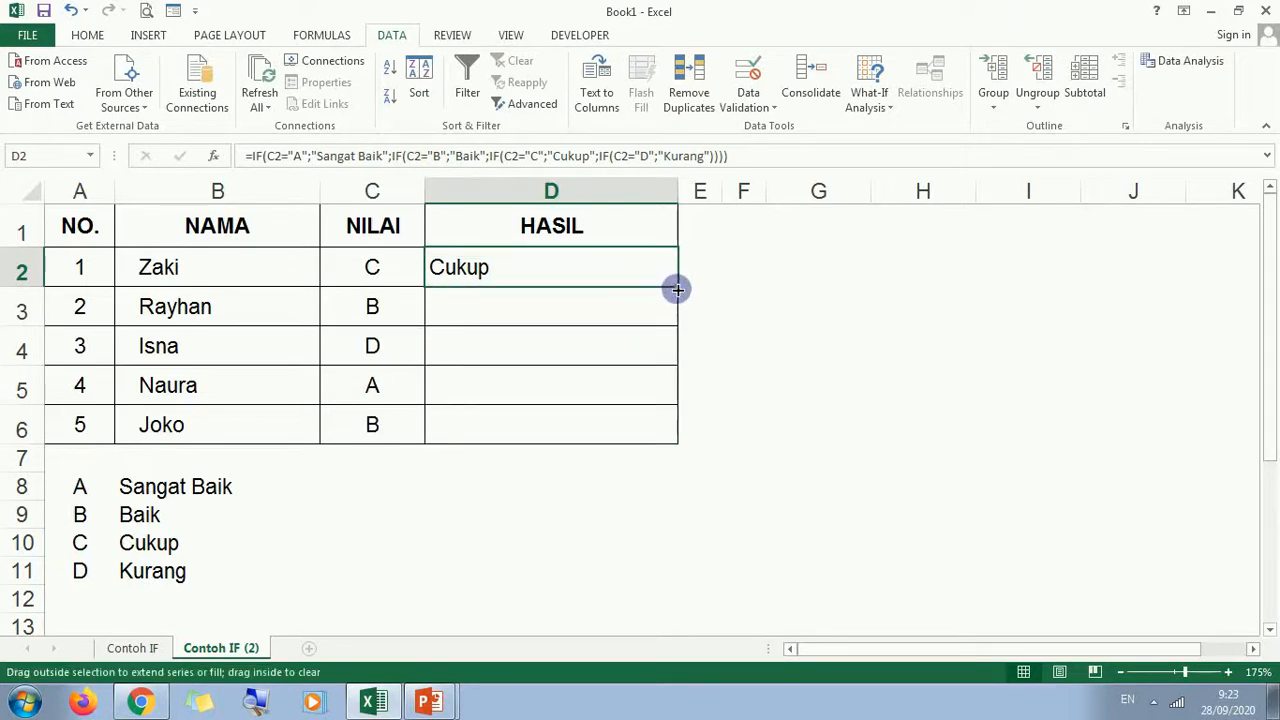
double_click(677, 289)
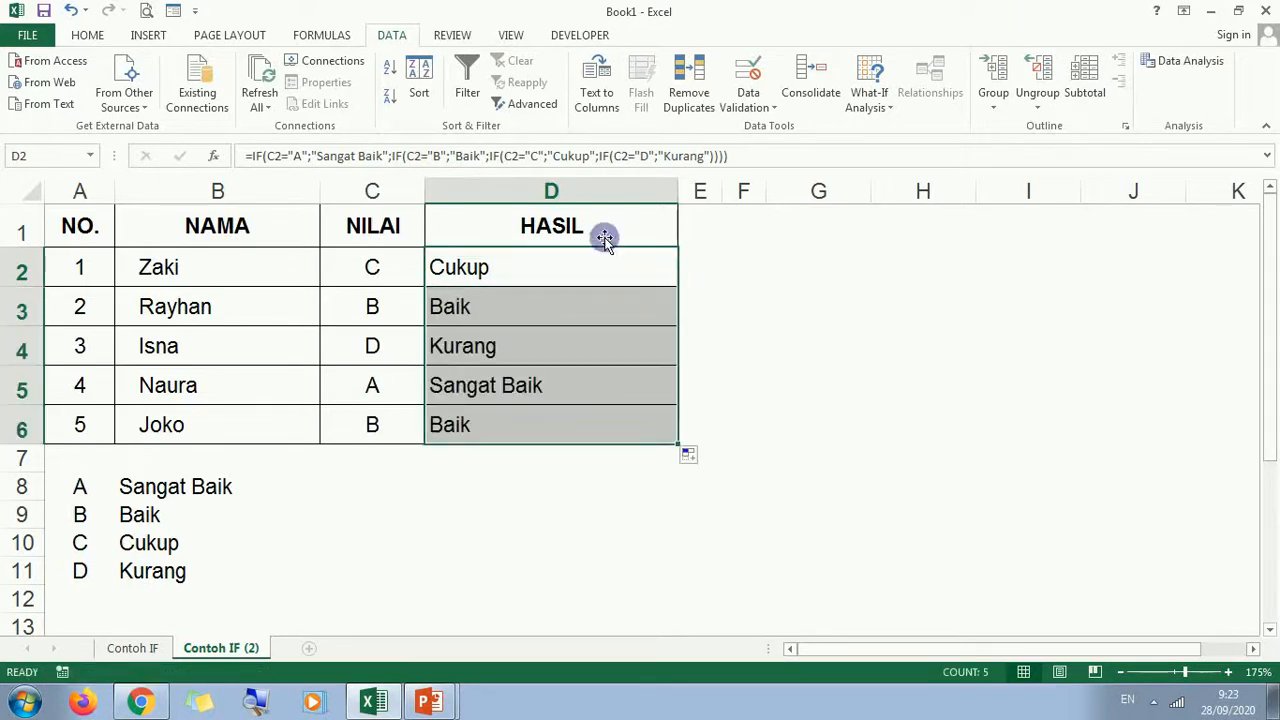
- Reopen the nested IF formula in D2 and review its arguments without changing it
double_click(597, 268)
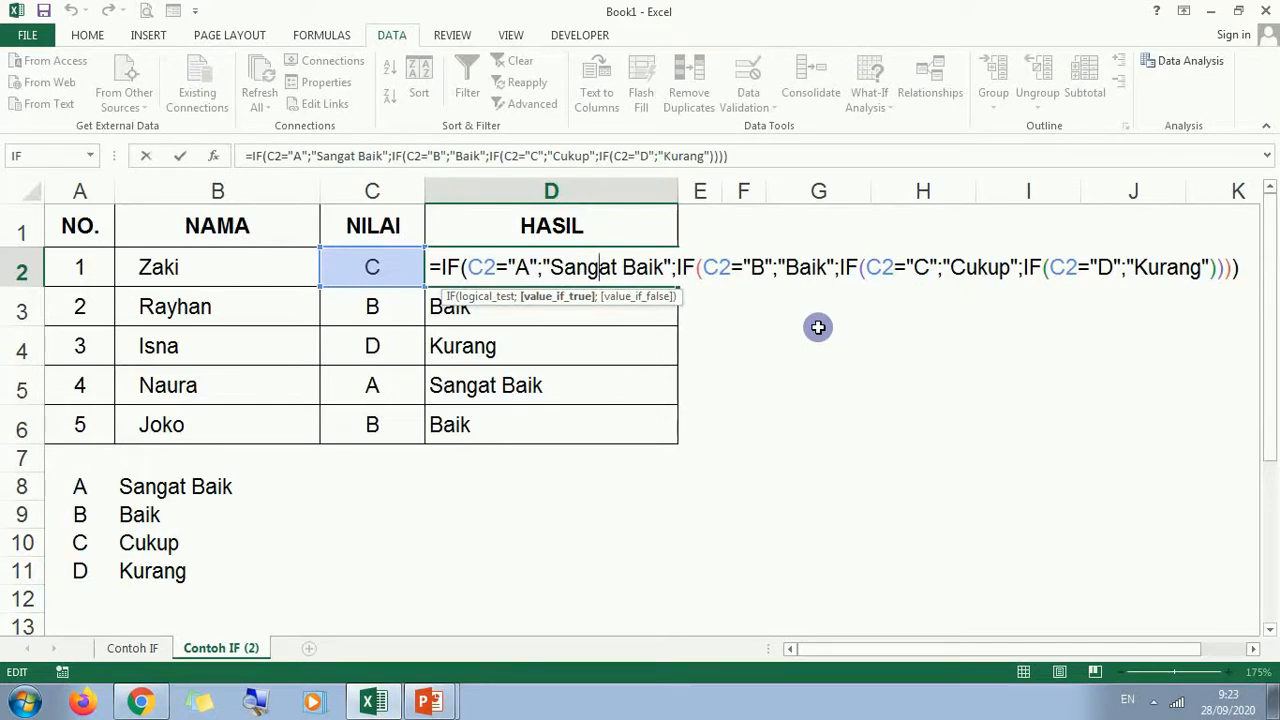
key(Return)
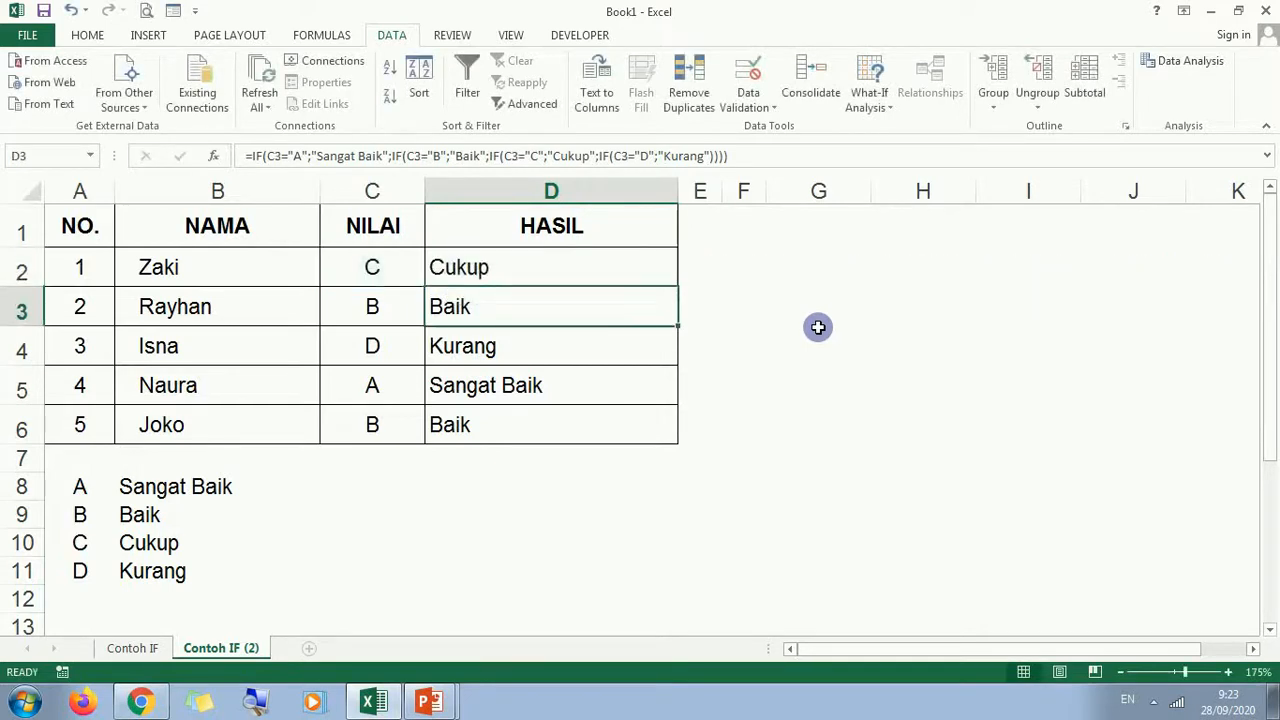
- Shorten the D2 formula by removing the C2="D" IF test and one closing parenthesis, making "Kurang" the value if false of the C2="C" test
double_click(550, 268)
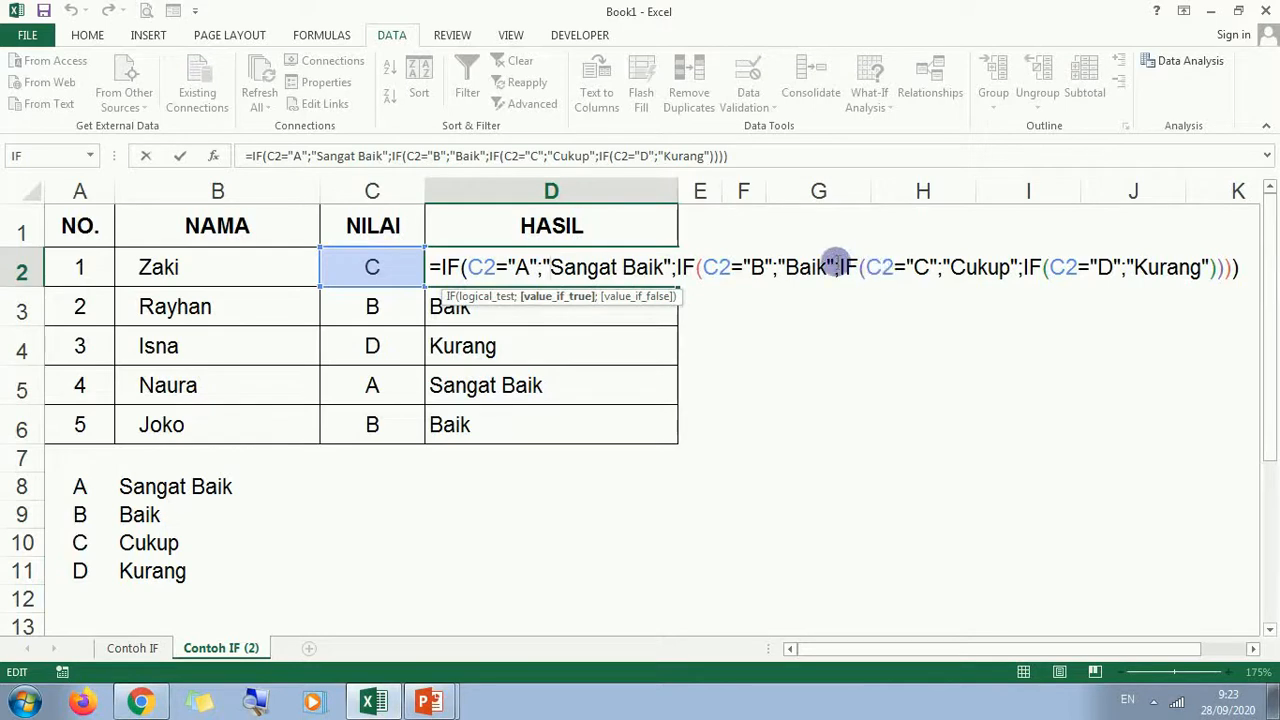
click(557, 265)
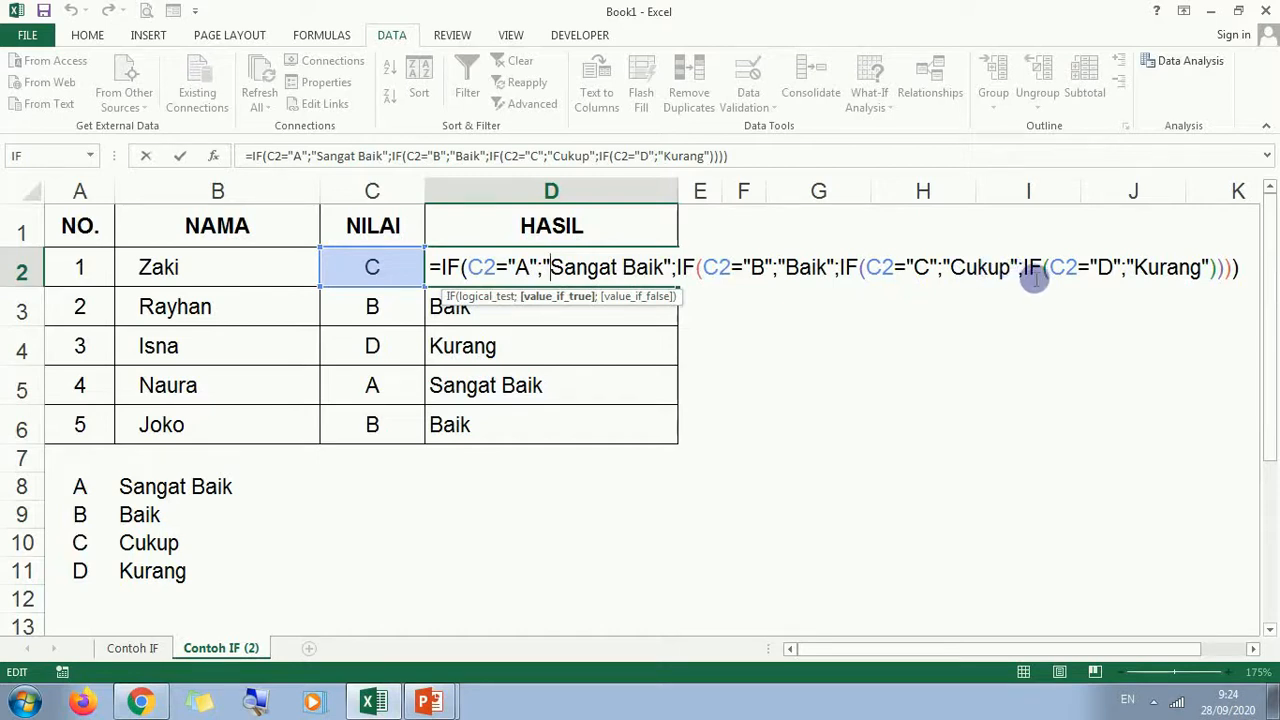
drag(1024, 268, 1036, 268)
drag(1062, 266, 1120, 260)
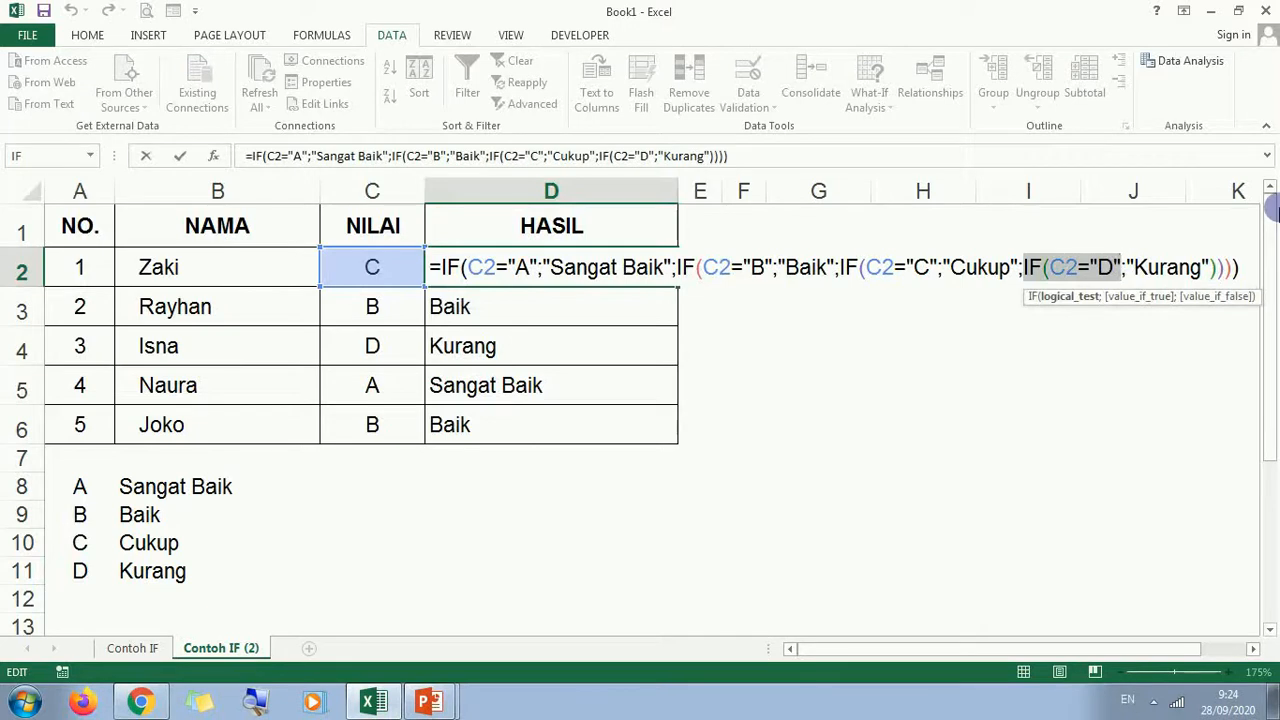
key(Delete)
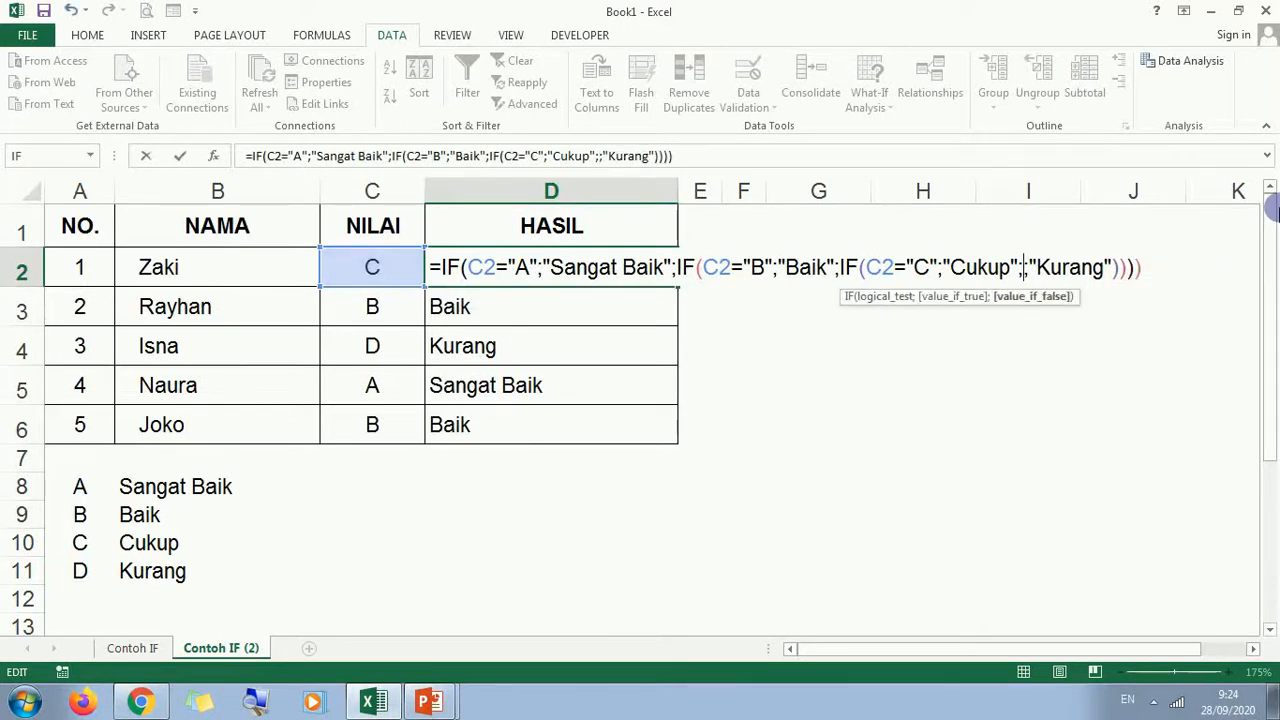
key(Delete)
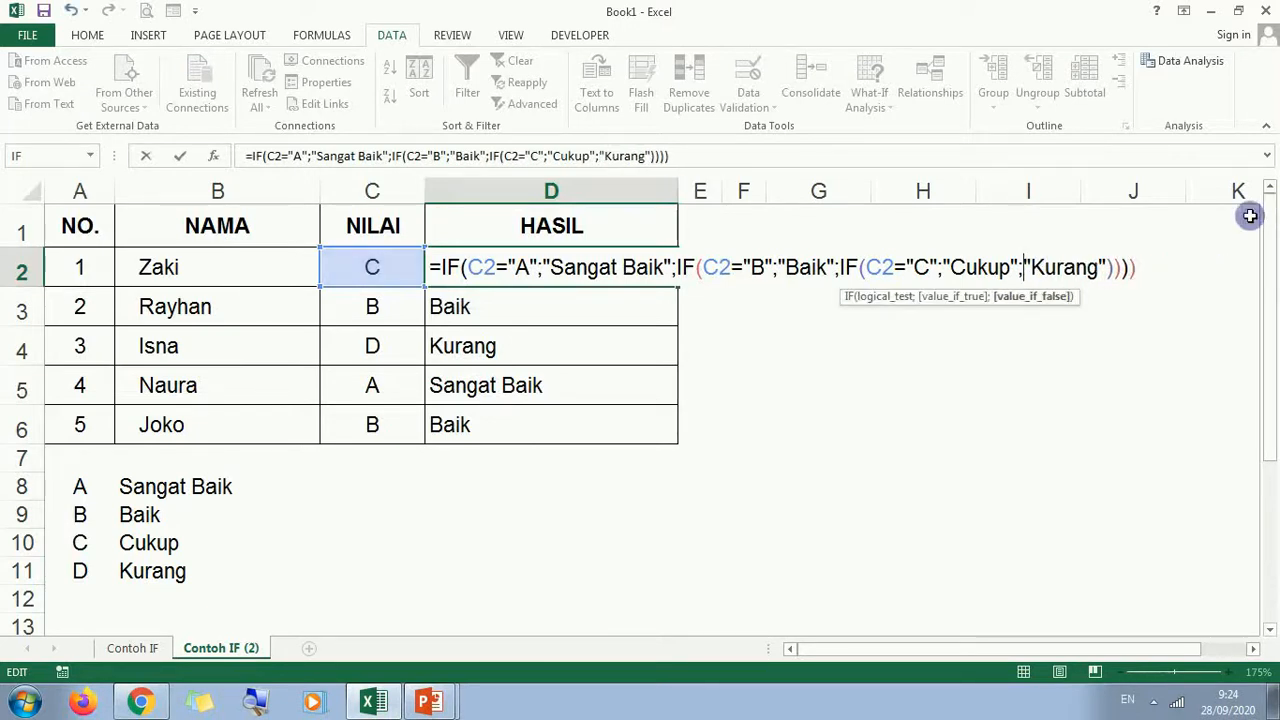
click(1129, 267)
key(BackSpace)
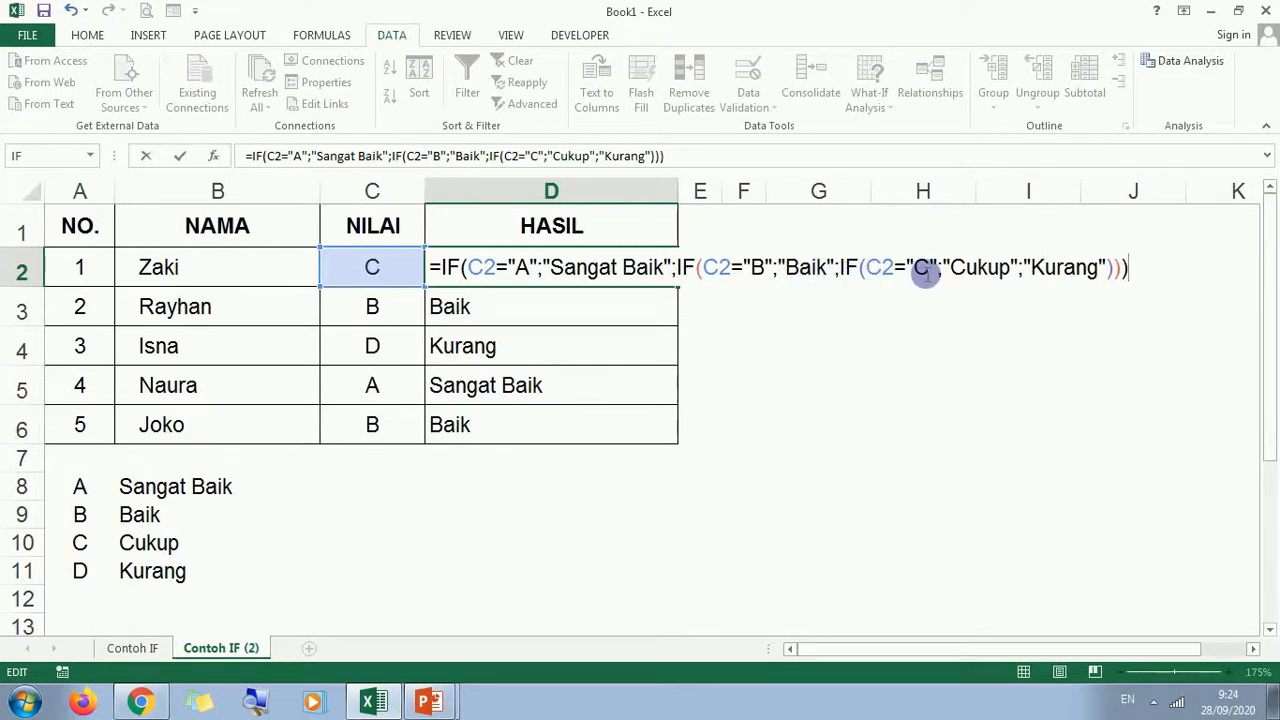
key(Return)
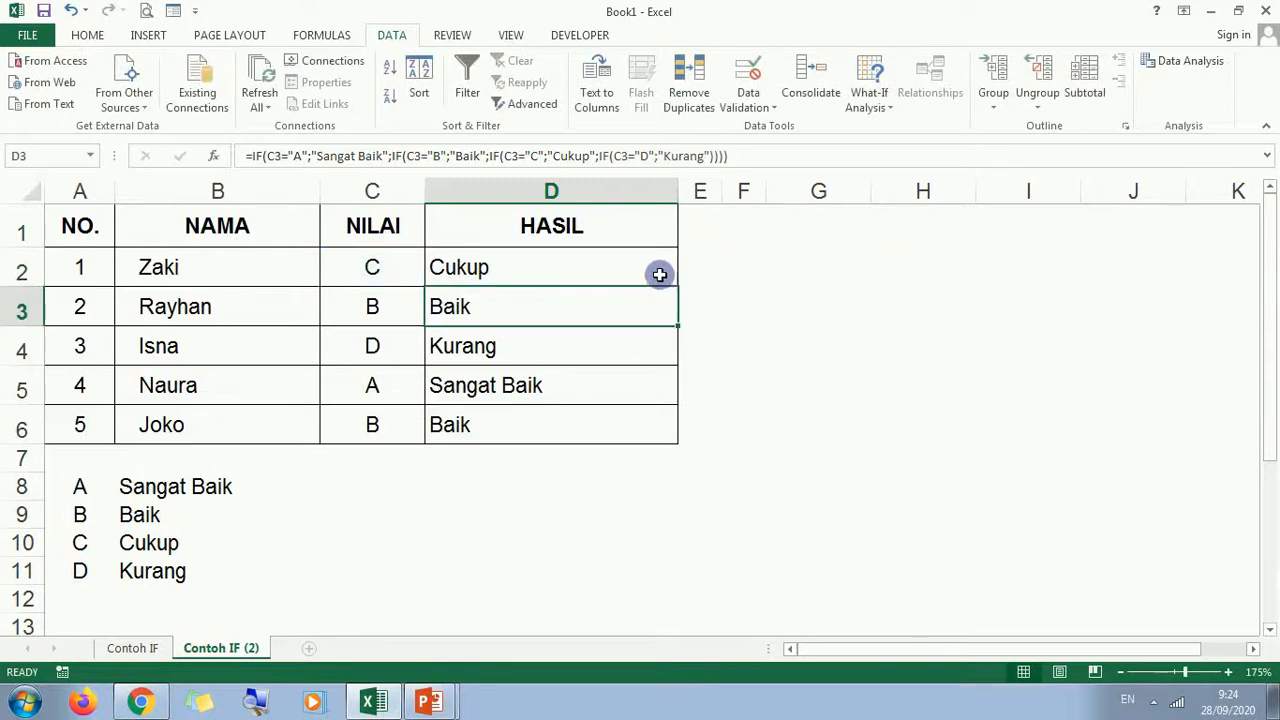
- Fill the shortened three-level IF formula from D2 down through D6
click(660, 274)
drag(677, 283, 674, 428)
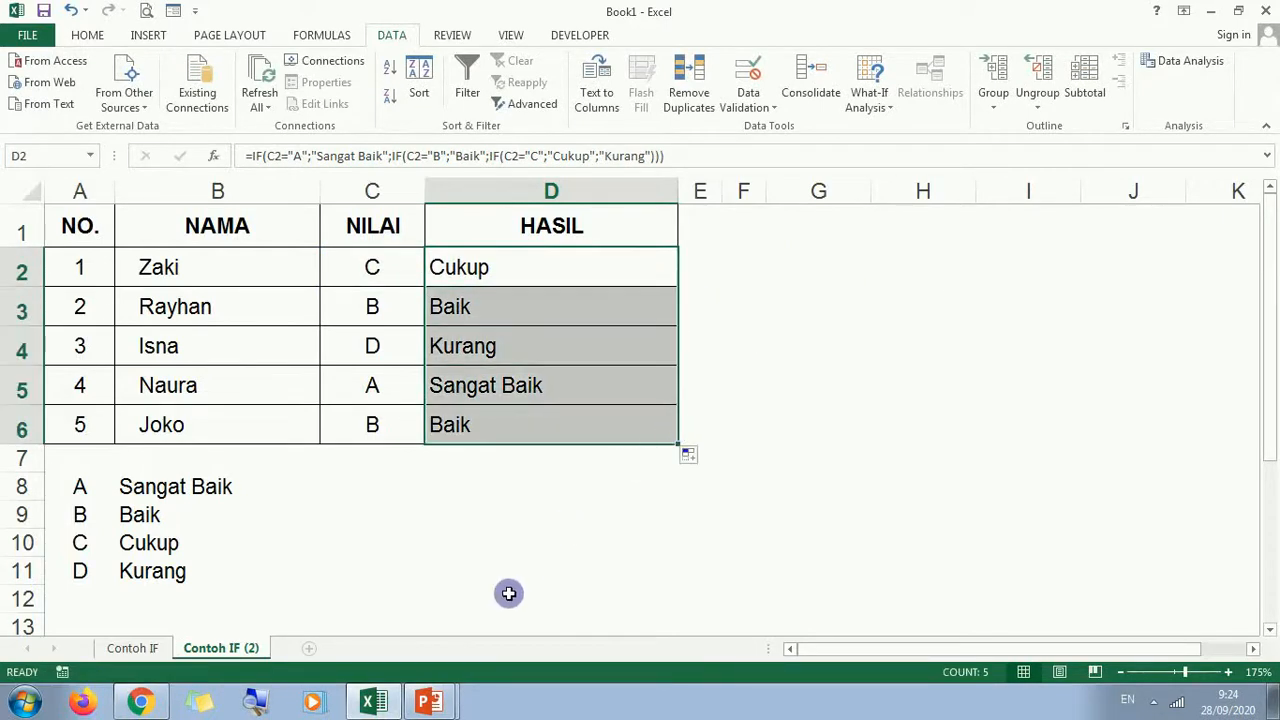
- Switch to the FUNGSI IF presentation in PowerPoint
mouse_move(437, 697)
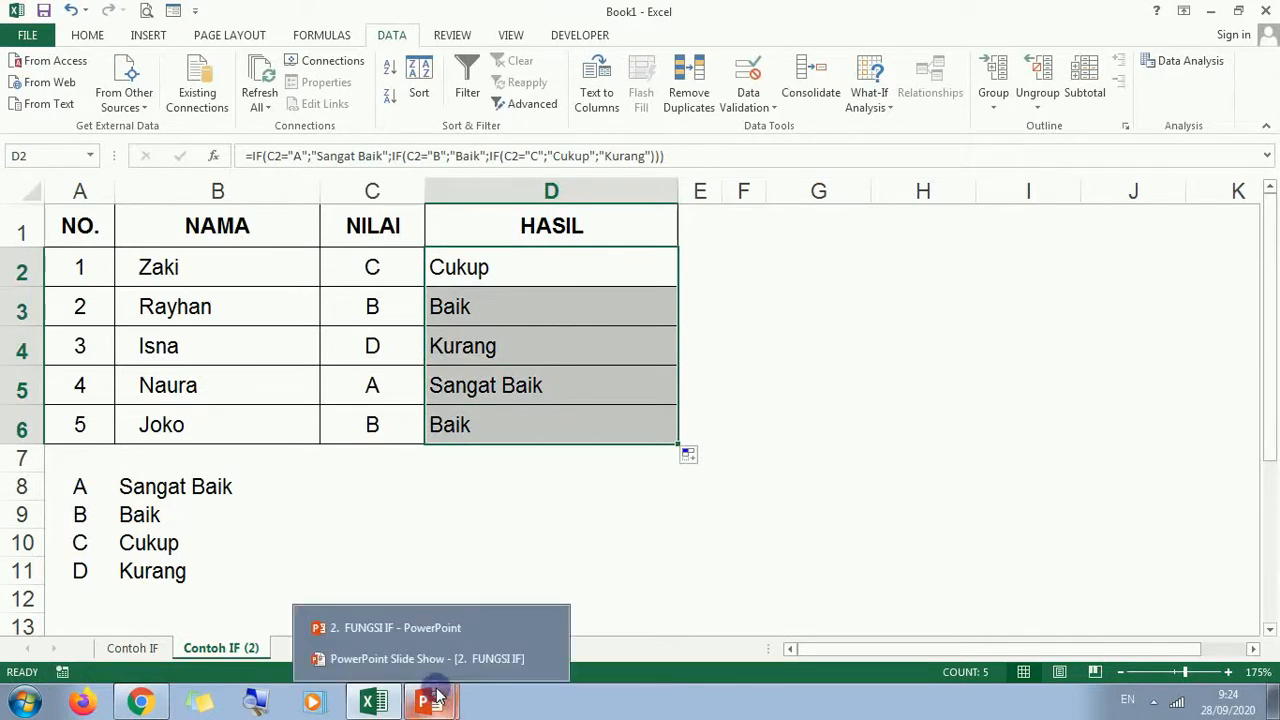